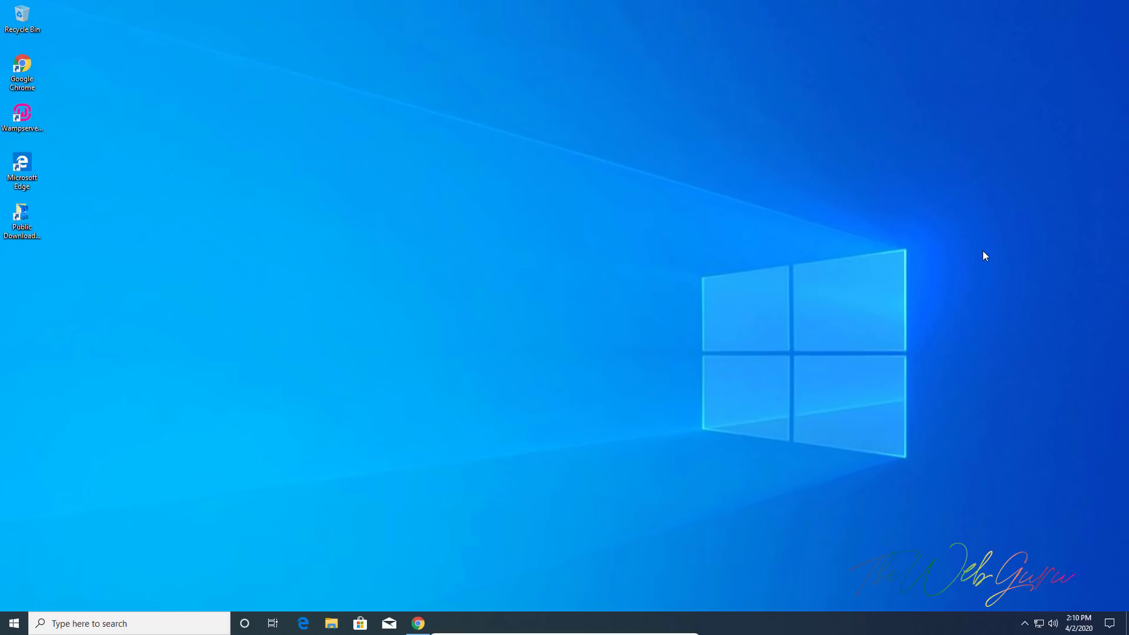
# Restore the Chrome window on the YouTube channel page, then minimize it to the desktop
pyautogui.click(417, 622)
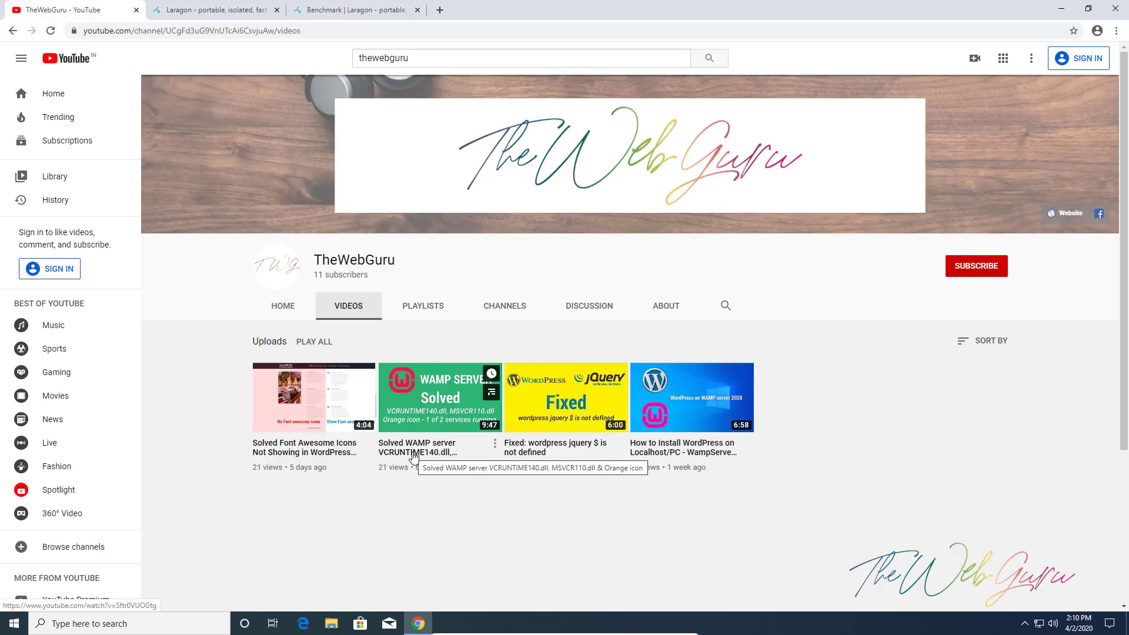
pyautogui.click(1061, 8)
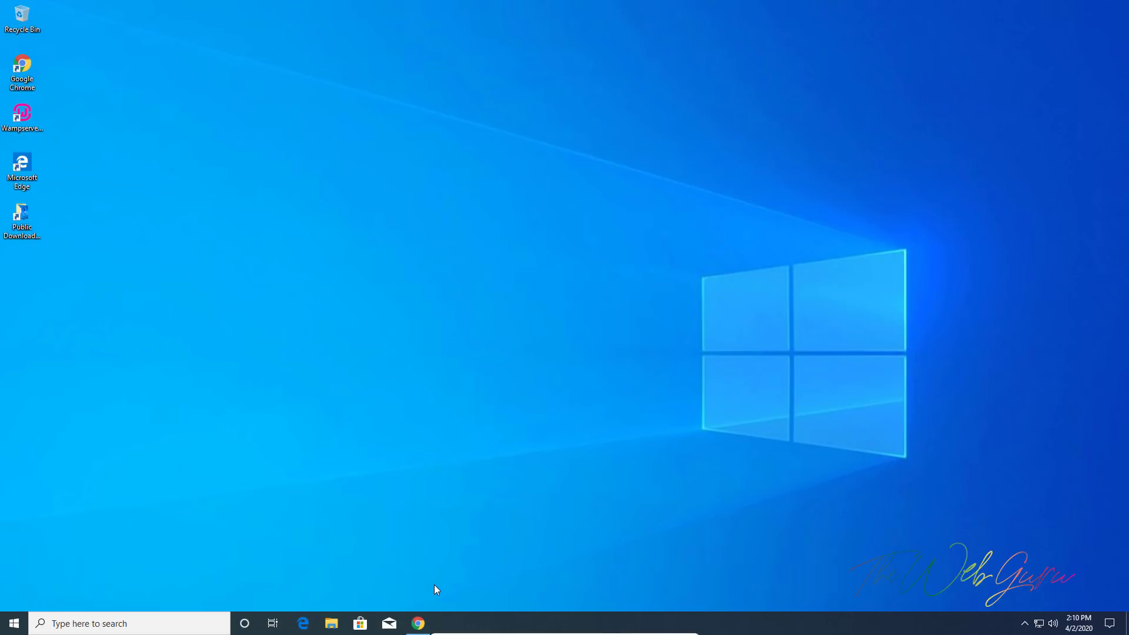
pyautogui.click(418, 623)
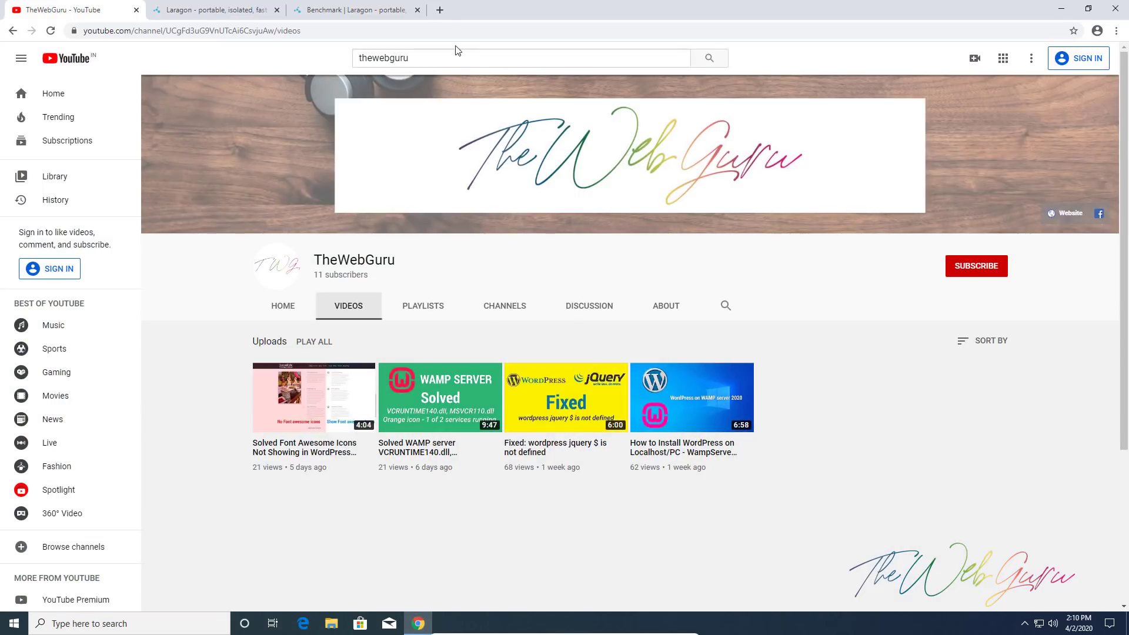
pyautogui.click(440, 10)
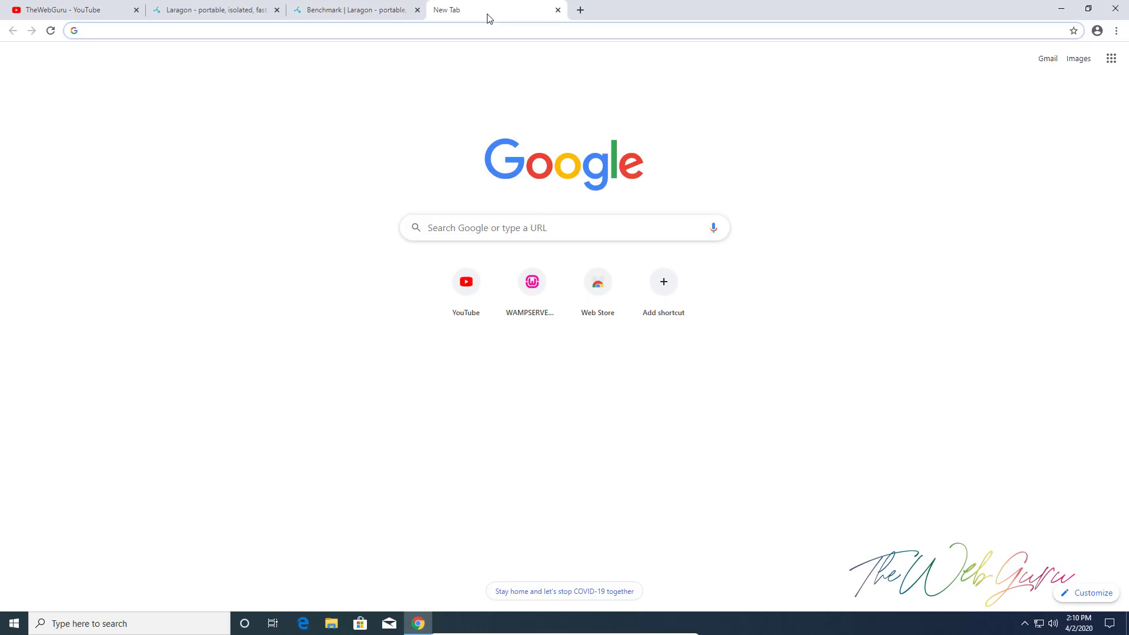
pyautogui.write('xam')
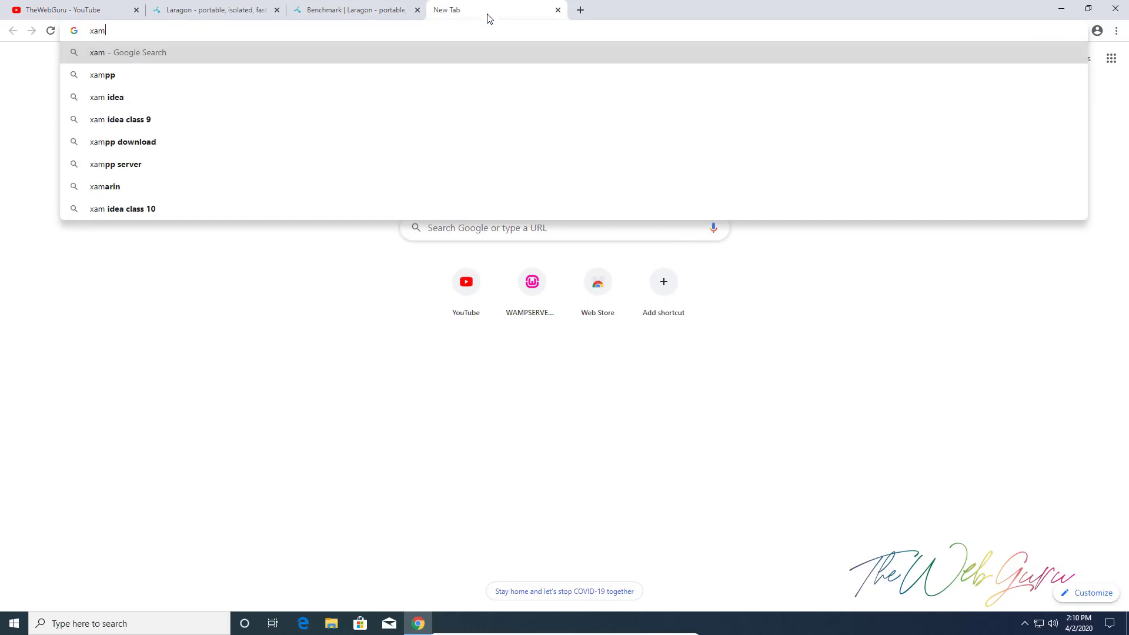
pyautogui.press('Down')
pyautogui.press('Return')
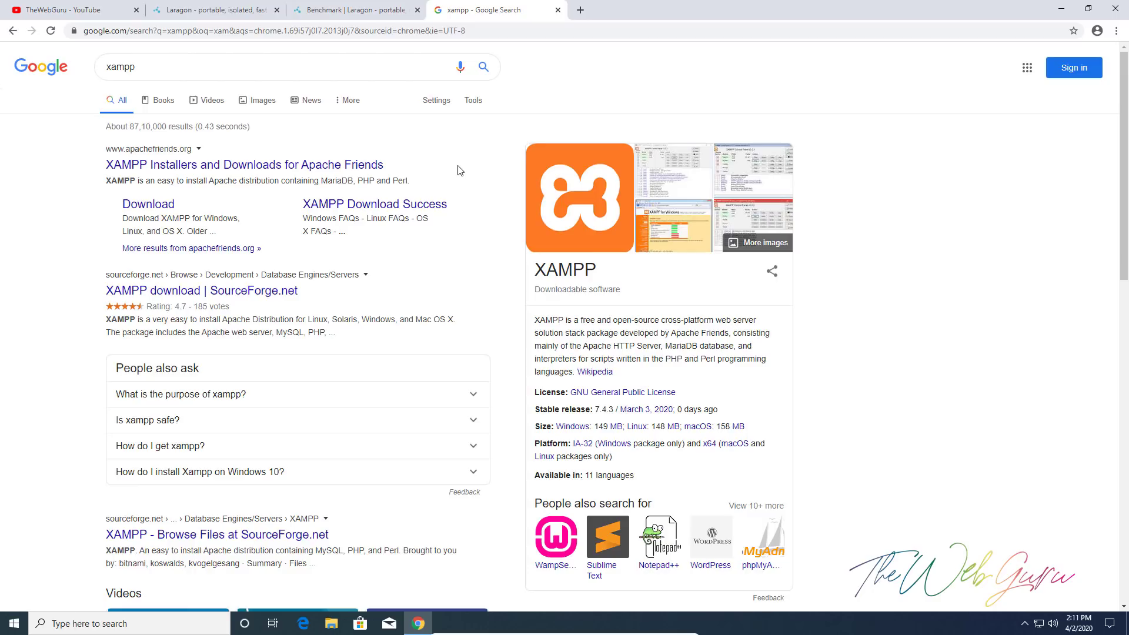
# Close the xampp search results tab and scroll down the Laragon homepage
pyautogui.click(557, 11)
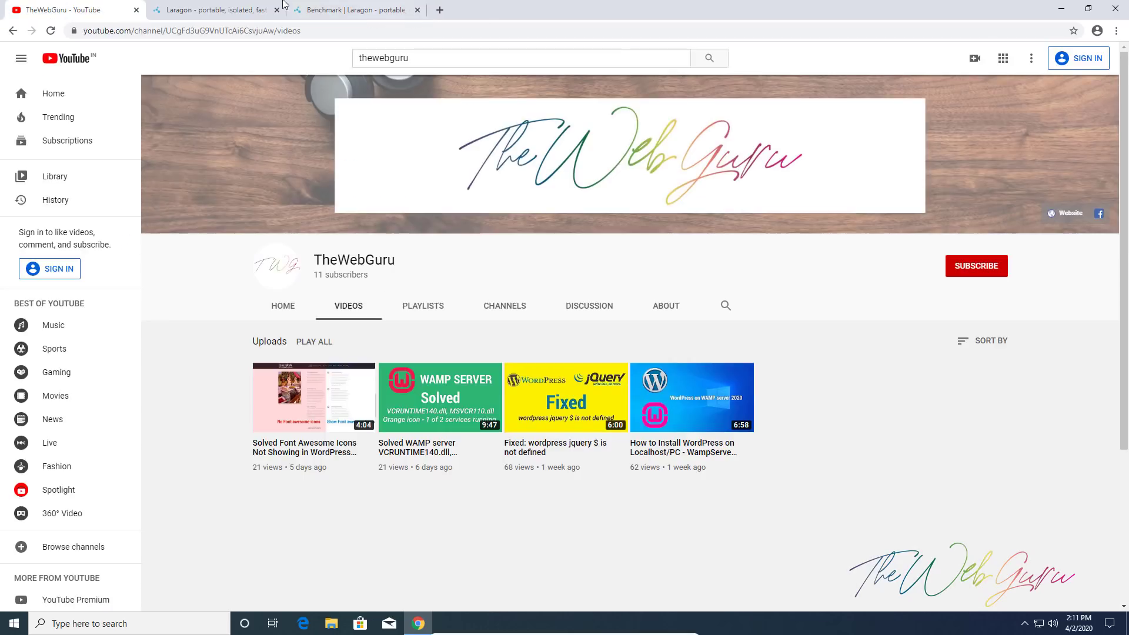
pyautogui.click(201, 6)
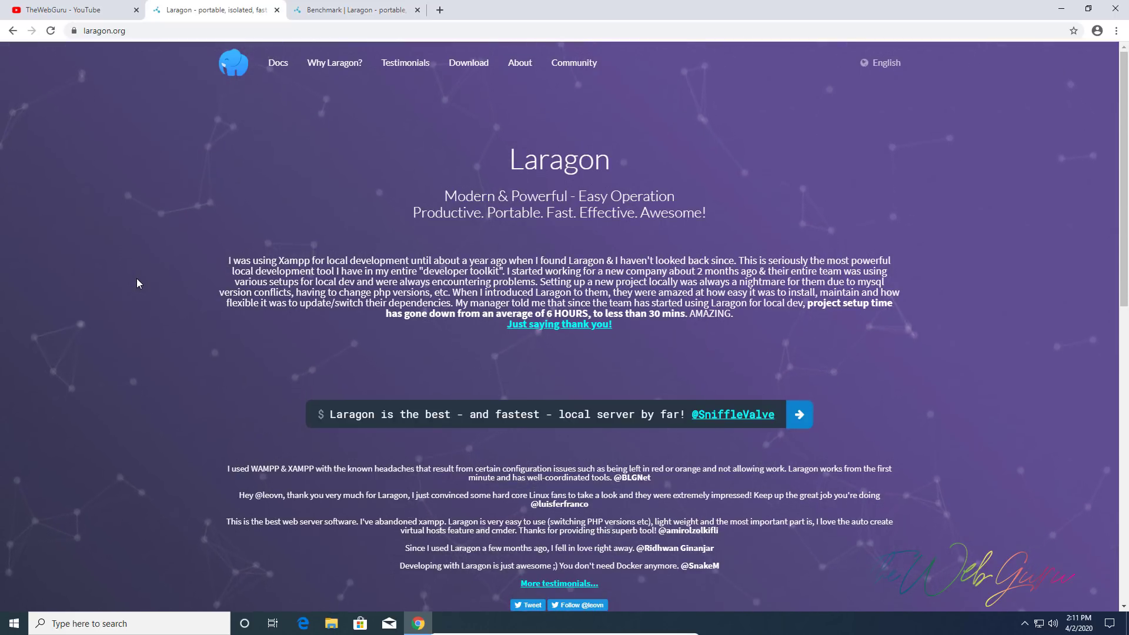
pyautogui.scroll(-6, 164, 359)
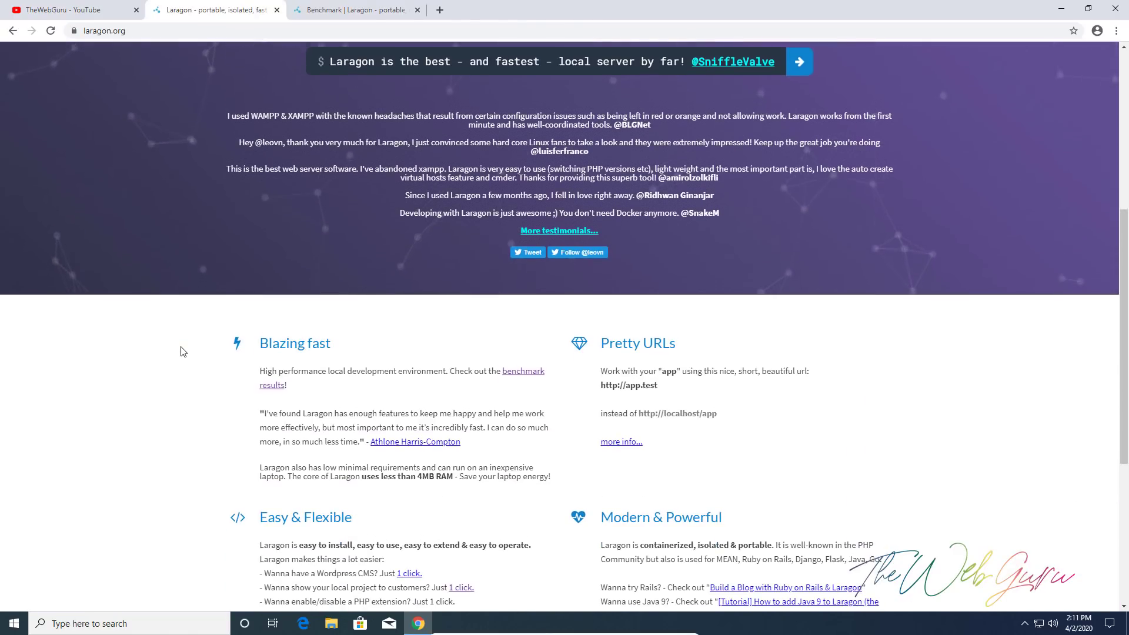
pyautogui.scroll(-2, 181, 352)
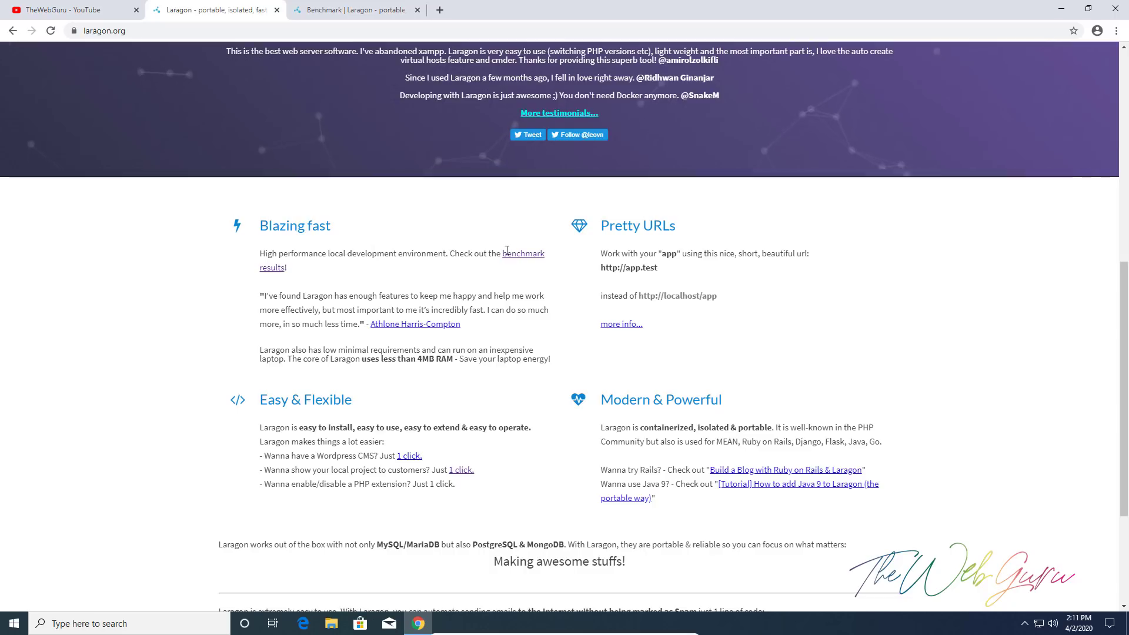
# Open the benchmark results in a new tab, look them over, then return to the Laragon homepage
pyautogui.click(524, 260)
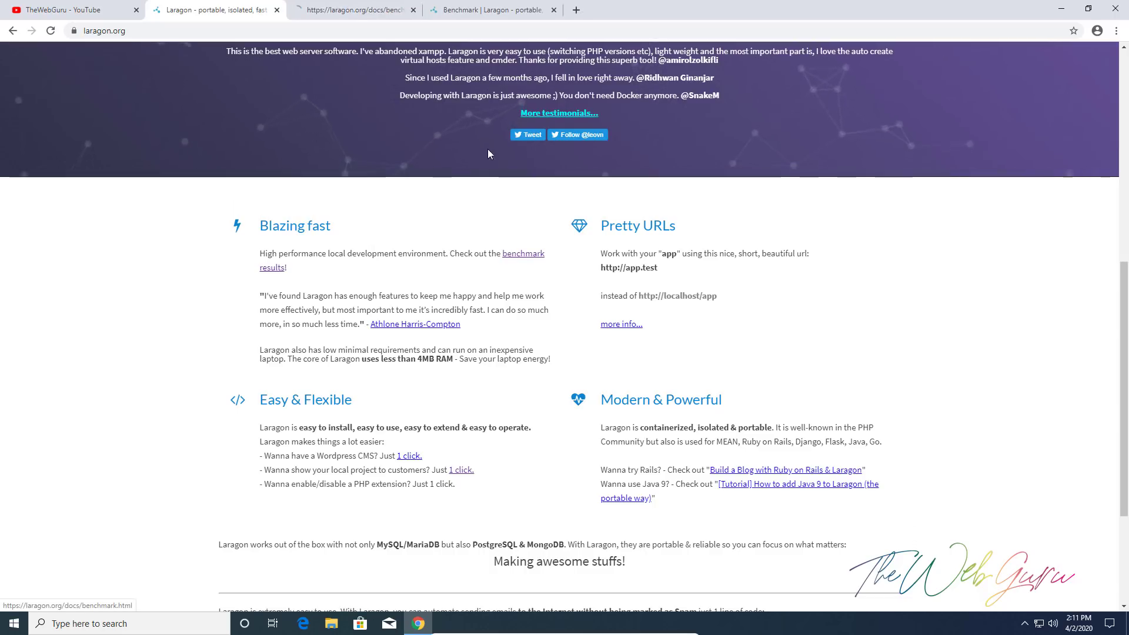
pyautogui.click(359, 9)
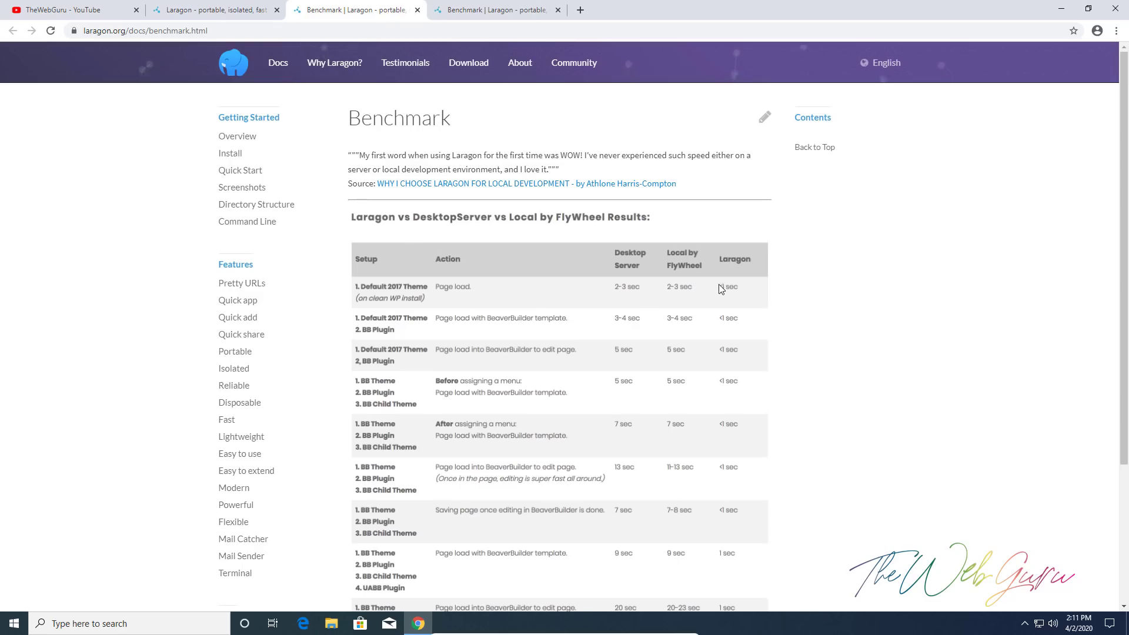
pyautogui.scroll(-3, 739, 295)
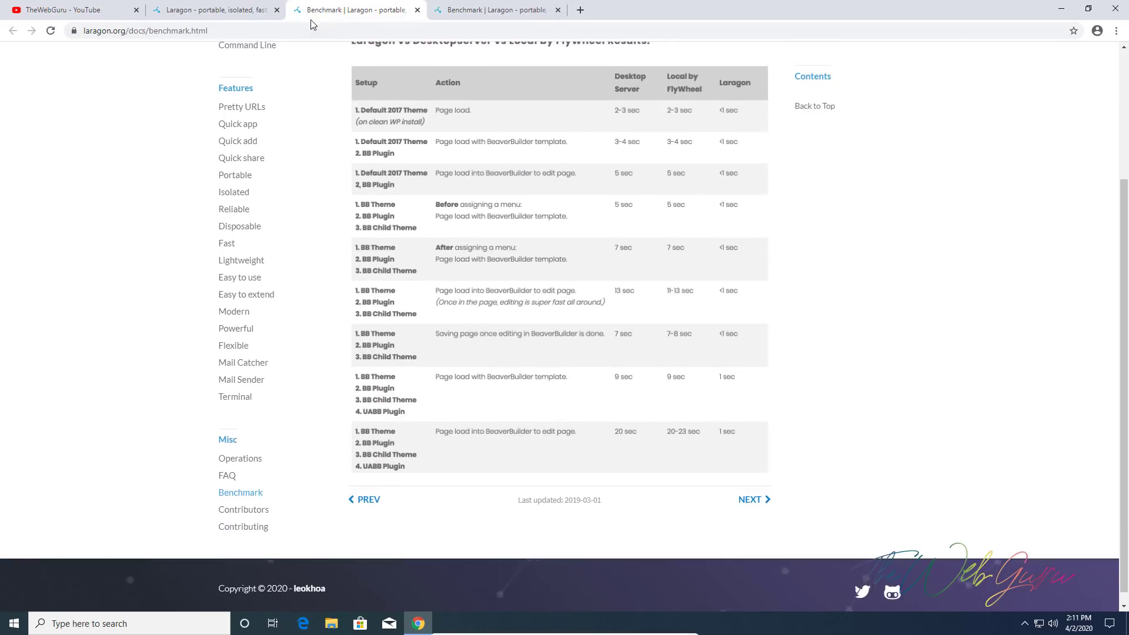
pyautogui.click(236, 10)
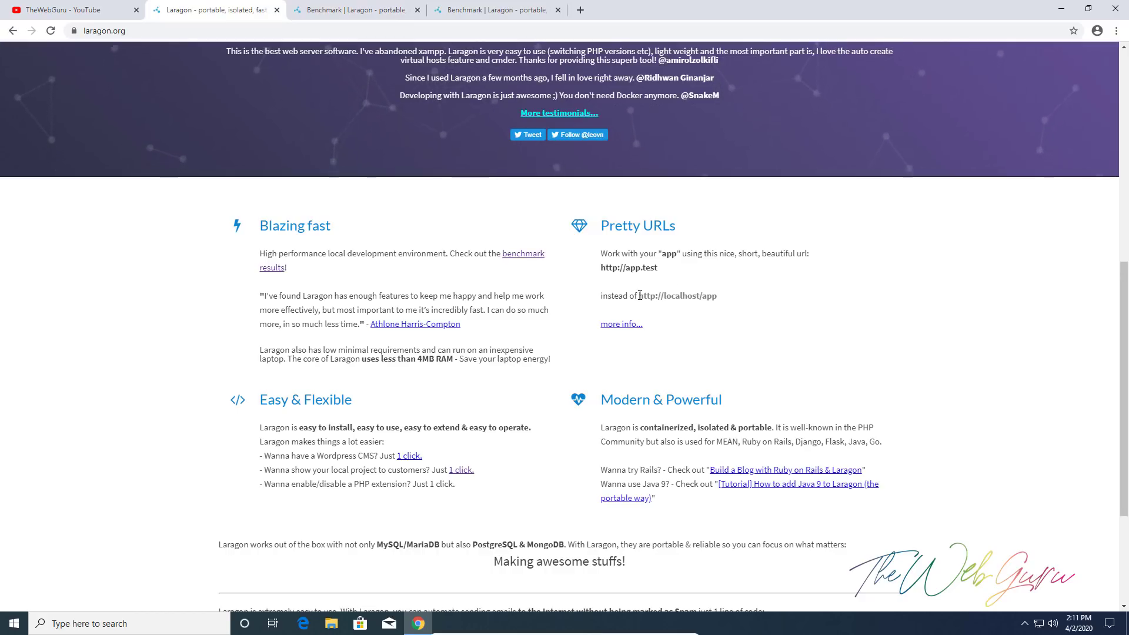
pyautogui.moveTo(640, 295); pyautogui.dragTo(728, 301)
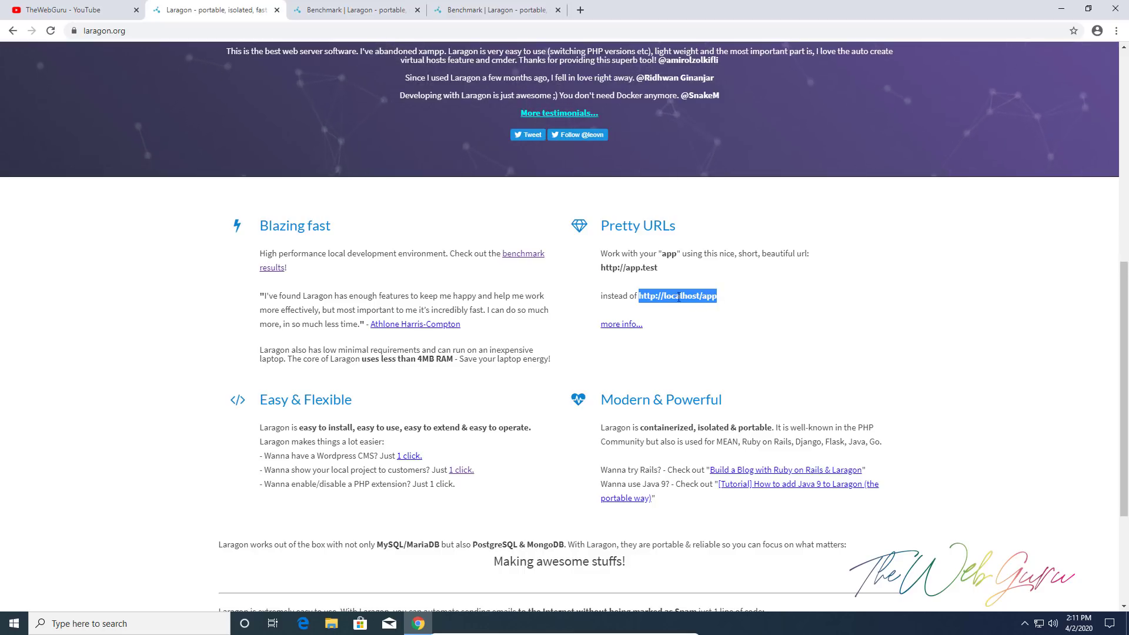
pyautogui.click(690, 297)
pyautogui.moveTo(640, 296); pyautogui.dragTo(719, 297)
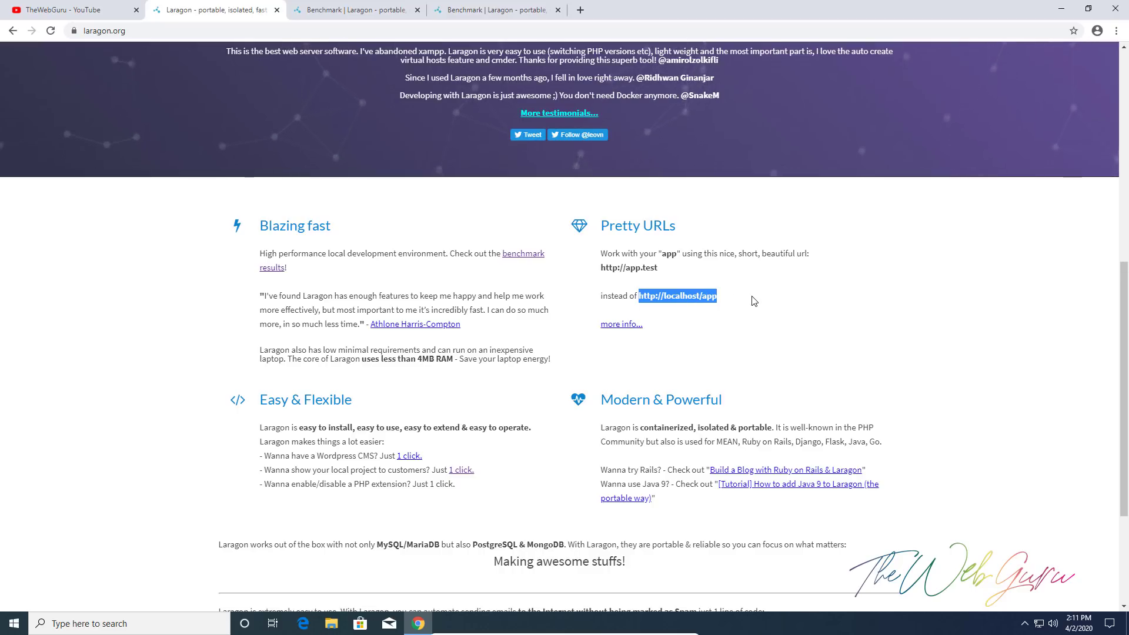
pyautogui.click(752, 301)
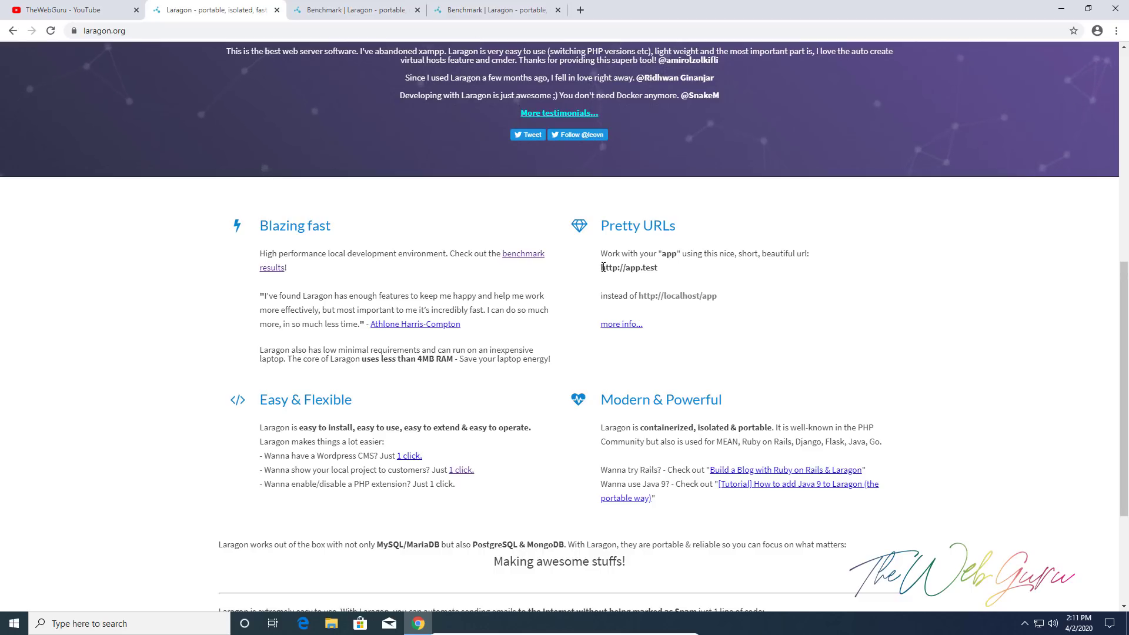
pyautogui.moveTo(602, 267); pyautogui.dragTo(659, 270)
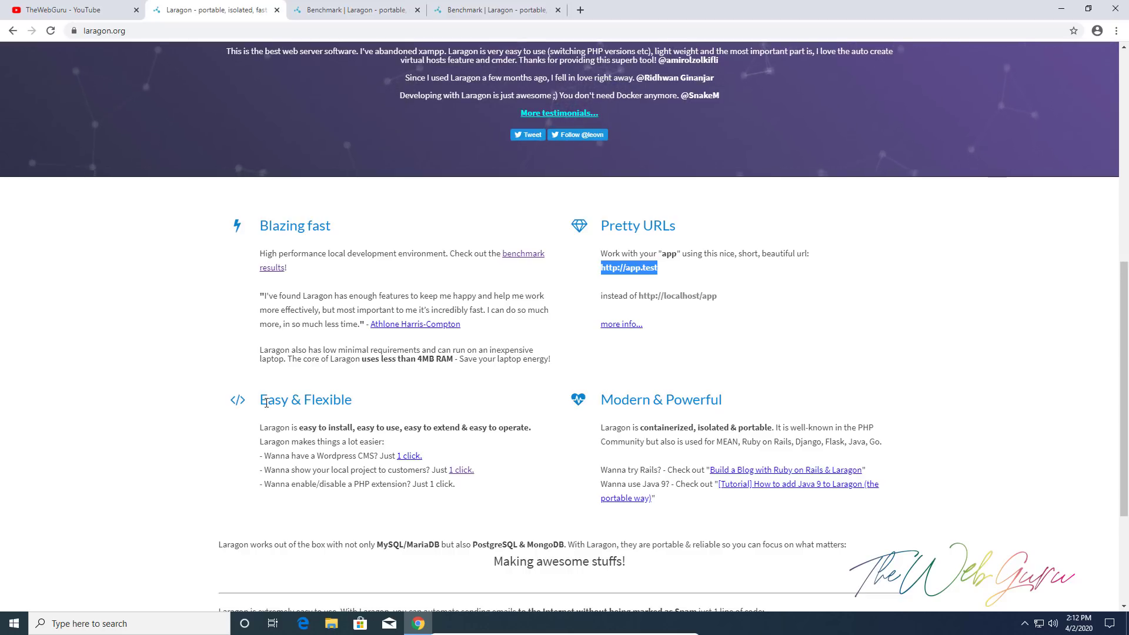
# Highlight the Easy & Flexible lines about WordPress and showing projects, then follow the '1 click.' link to Quick share
pyautogui.moveTo(261, 402); pyautogui.dragTo(371, 404)
pyautogui.click(371, 404)
pyautogui.scroll(-2, 325, 385)
pyautogui.moveTo(267, 339); pyautogui.dragTo(378, 344)
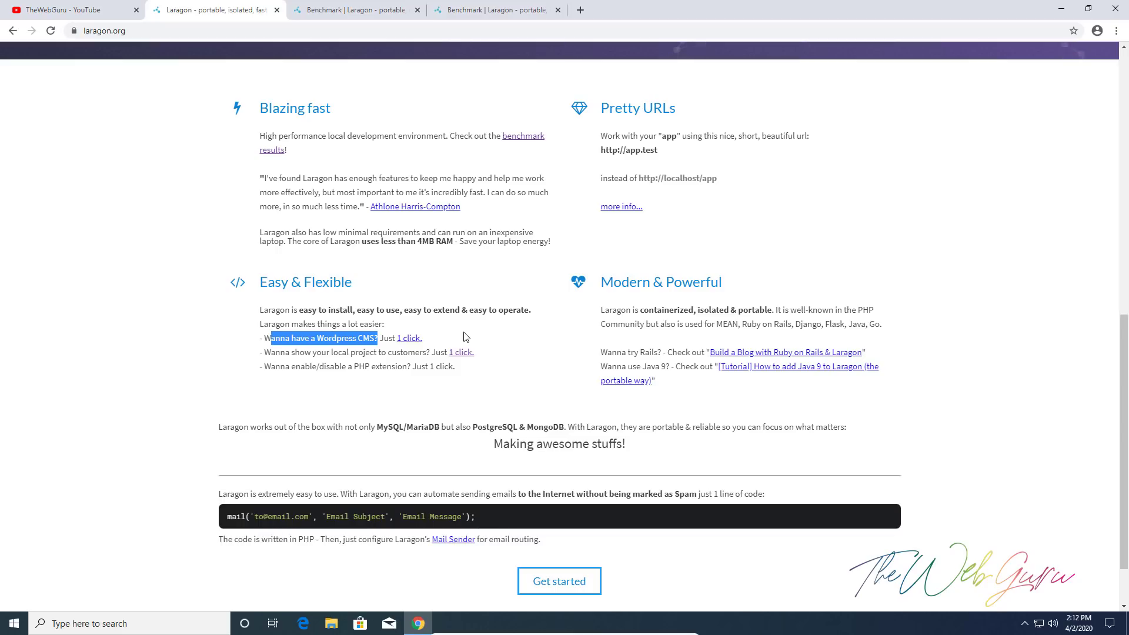
pyautogui.click(465, 336)
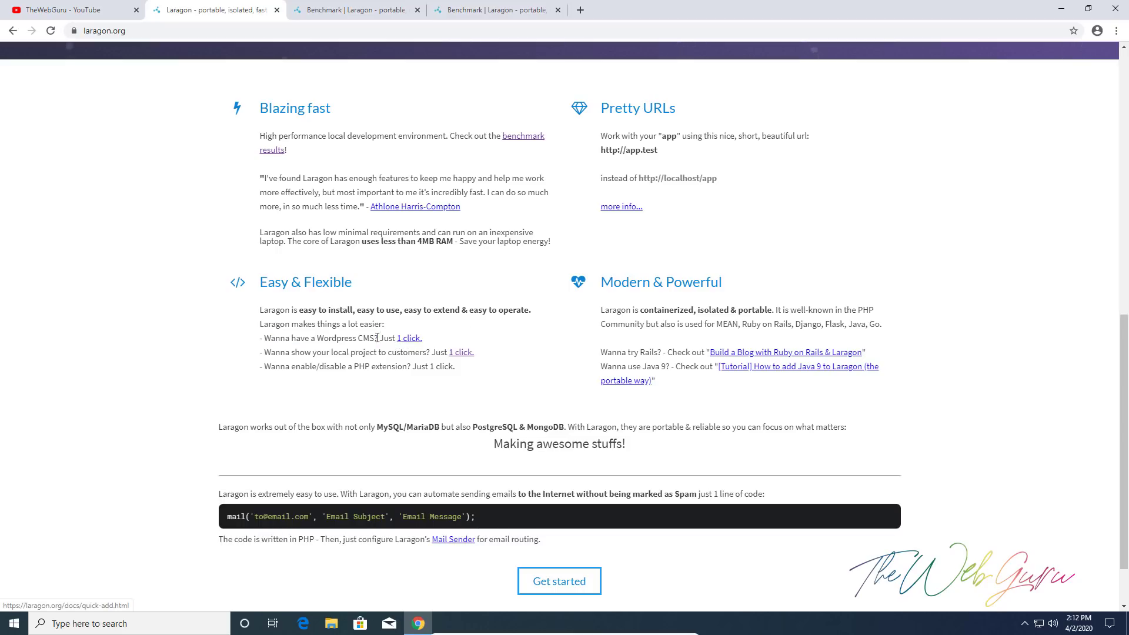
pyautogui.moveTo(269, 356); pyautogui.dragTo(431, 357)
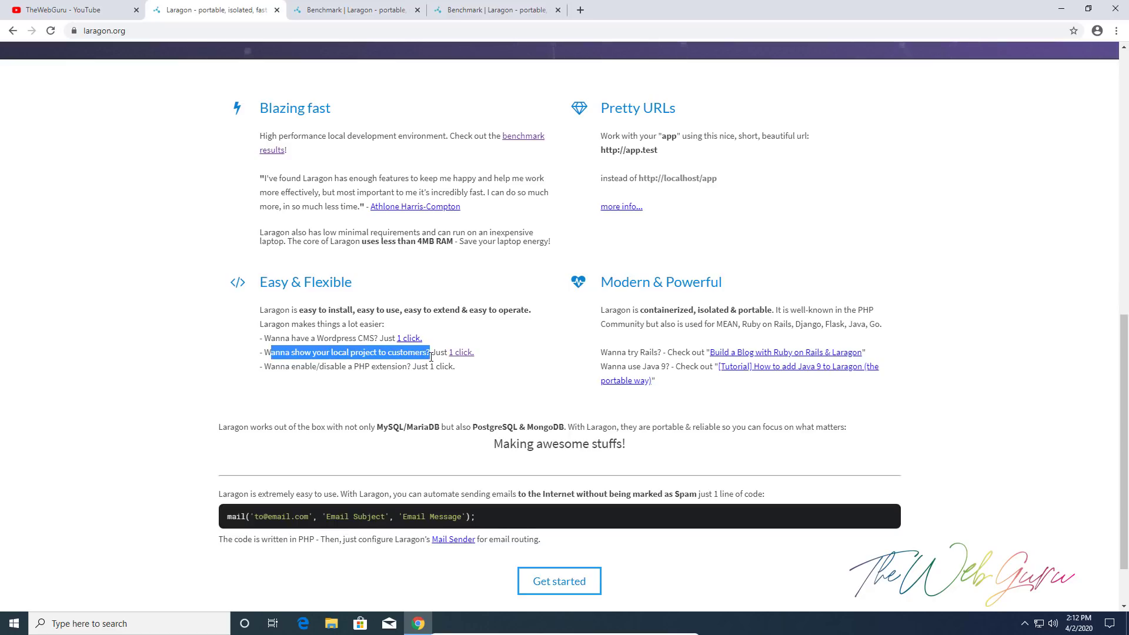
pyautogui.click(462, 352)
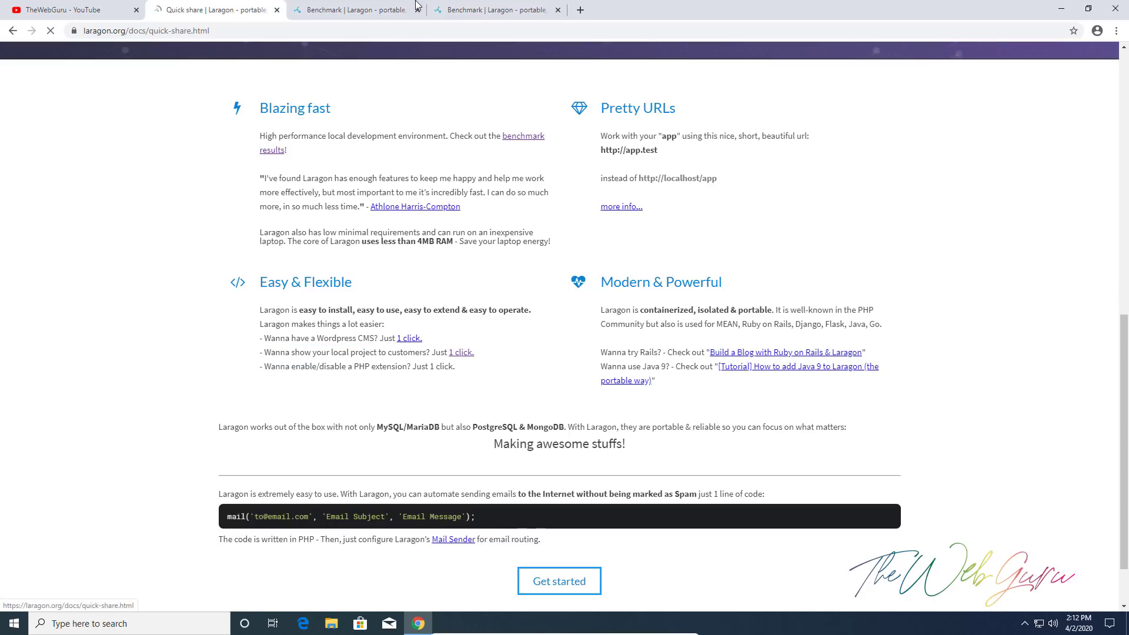
# Skim the Quick share page, highlighting the Share > Region path, then return via the Laragon logo
pyautogui.scroll(-1, 496, 308)
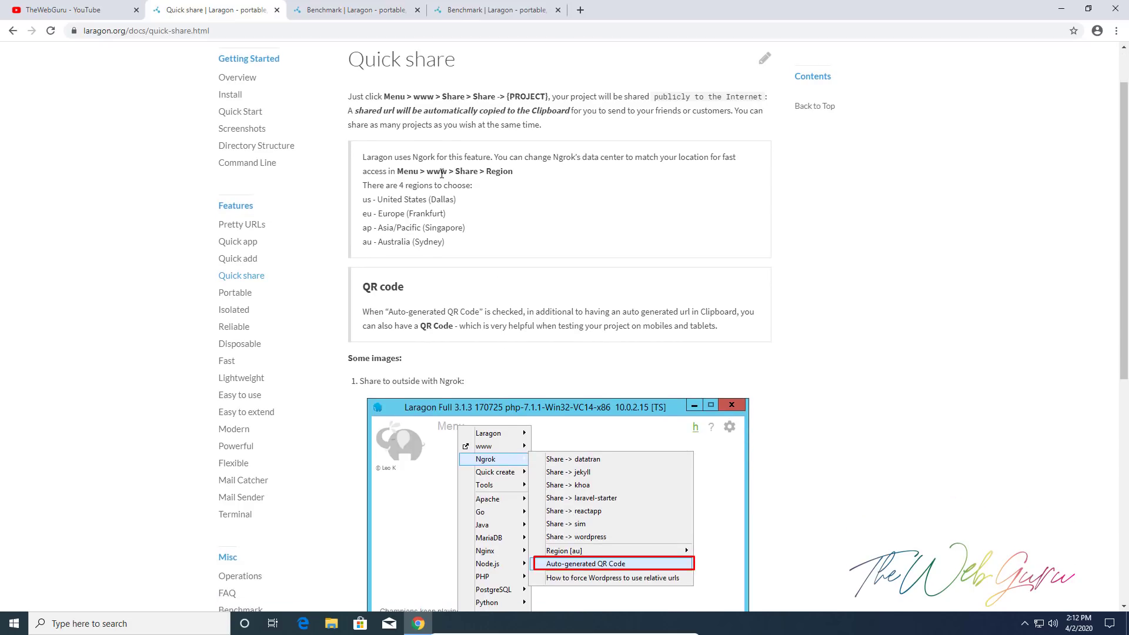
pyautogui.moveTo(442, 174); pyautogui.dragTo(585, 177)
pyautogui.click(560, 249)
pyautogui.scroll(-7, 559, 249)
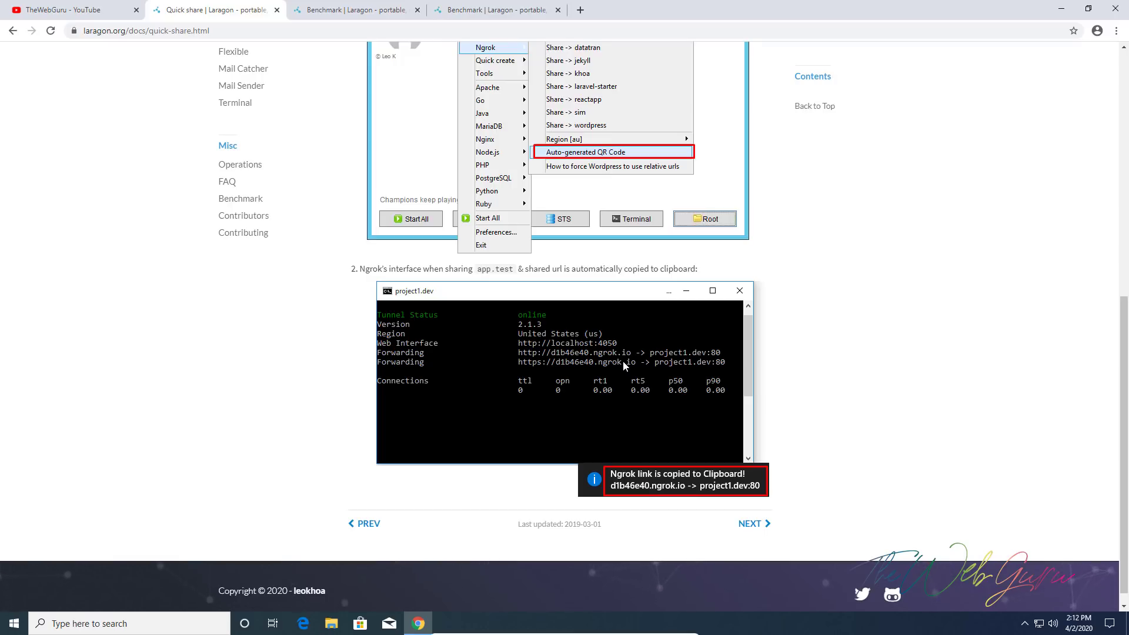
pyautogui.scroll(7, 623, 361)
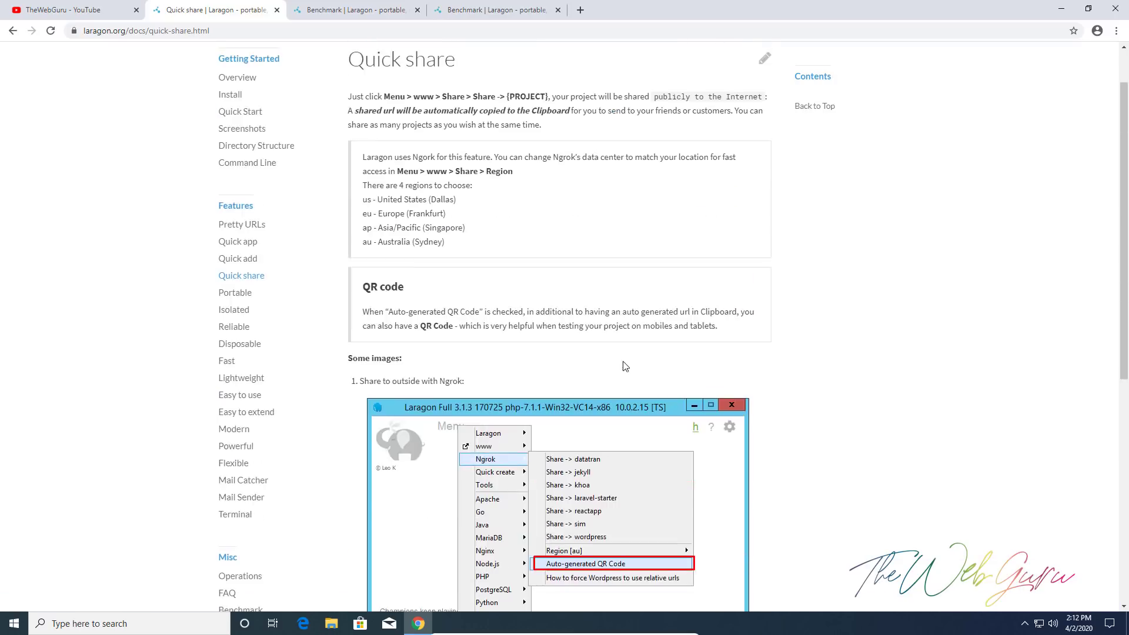
pyautogui.scroll(1, 625, 367)
pyautogui.click(226, 69)
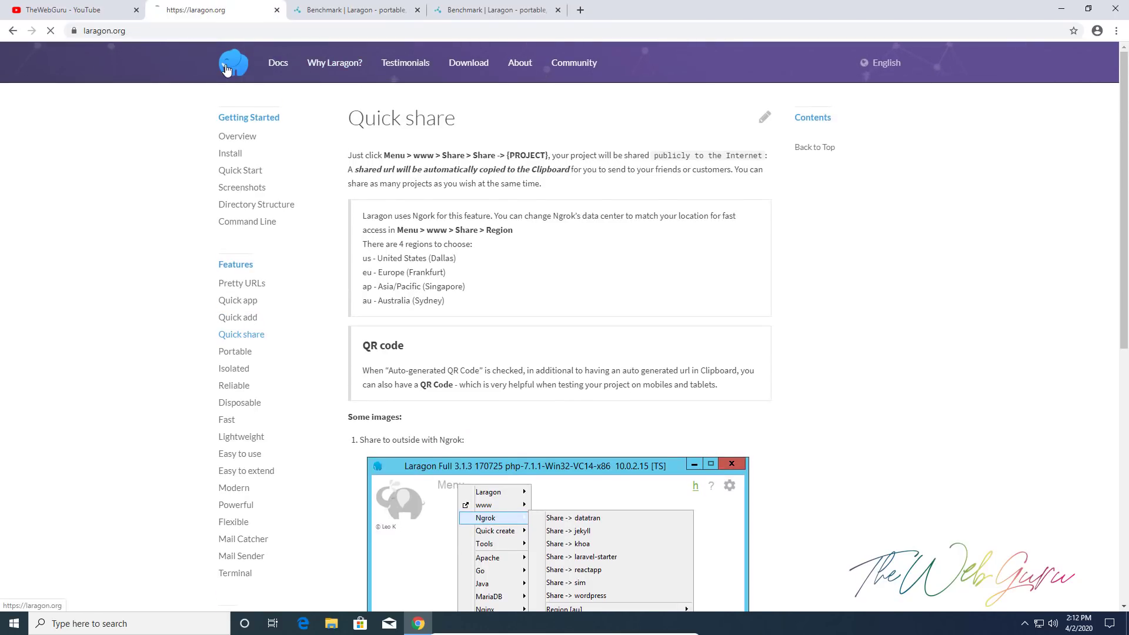
# Go to the Download page and highlight Node.js in the Lite edition description
pyautogui.click(473, 65)
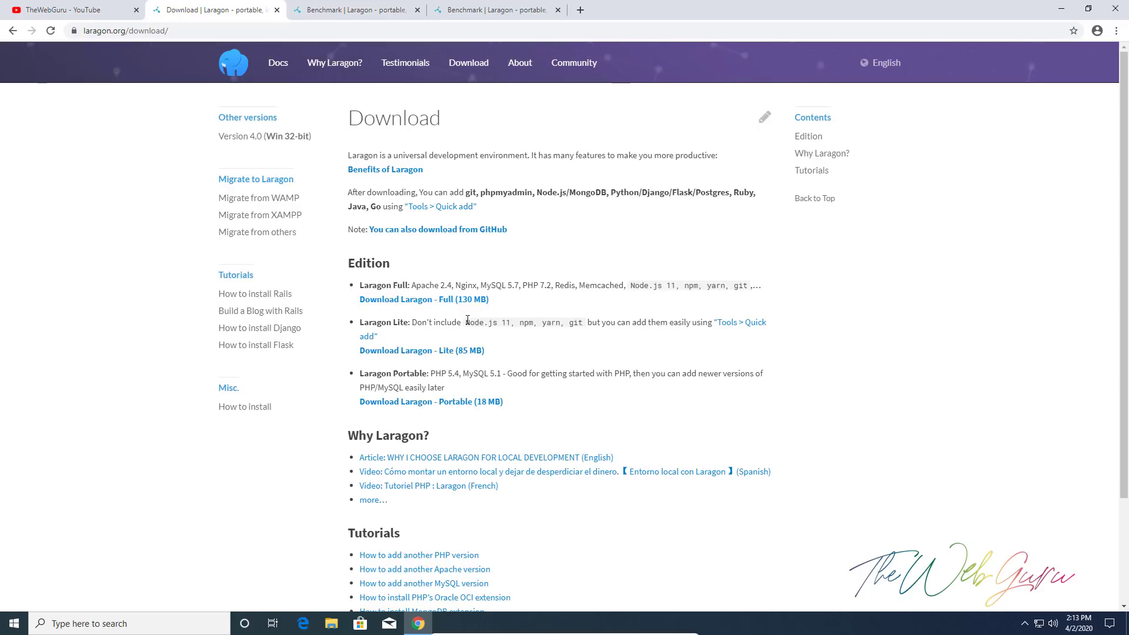
pyautogui.moveTo(466, 323); pyautogui.dragTo(497, 326)
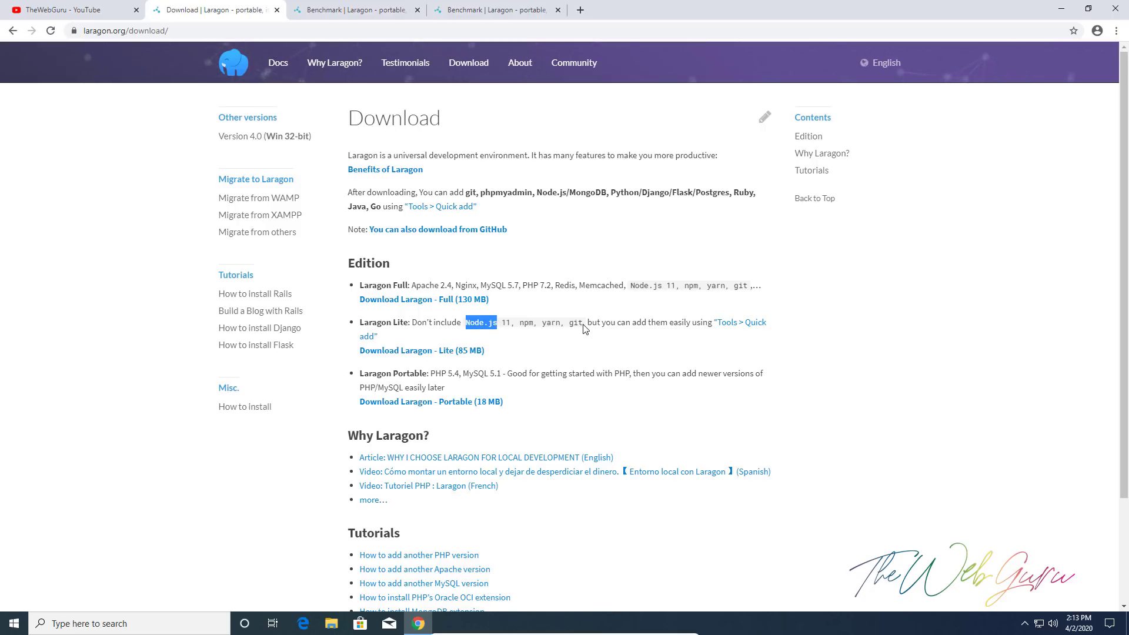
# Download the Laragon Full (130 MB) installer and show Chrome's downloads list with Ctrl+J
pyautogui.click(437, 304)
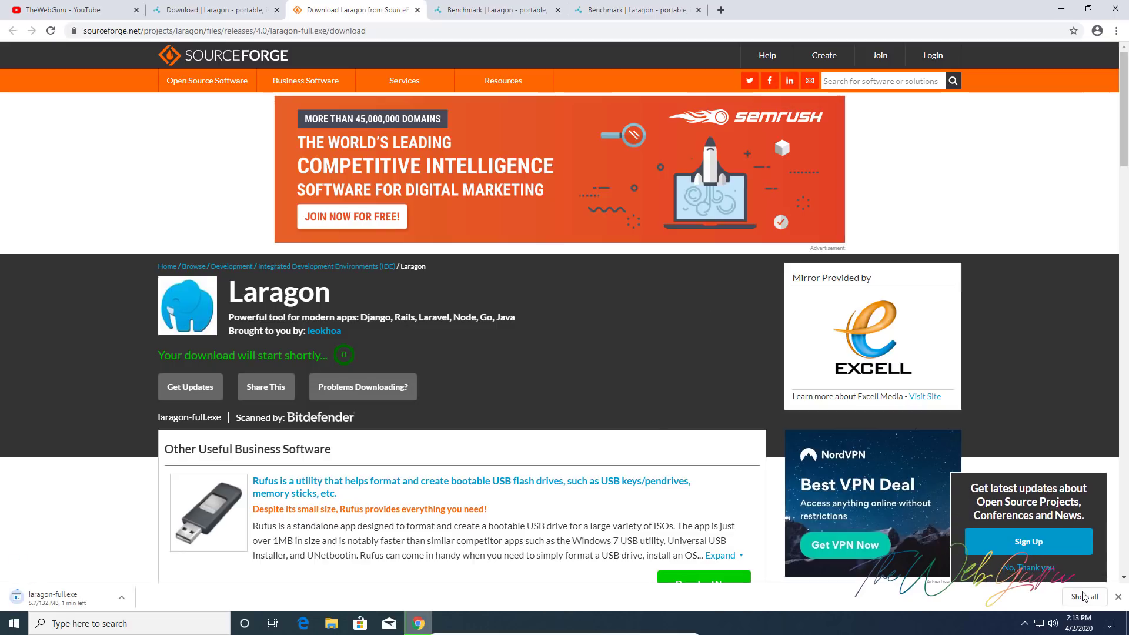
pyautogui.hotkey('ctrl', 'j')
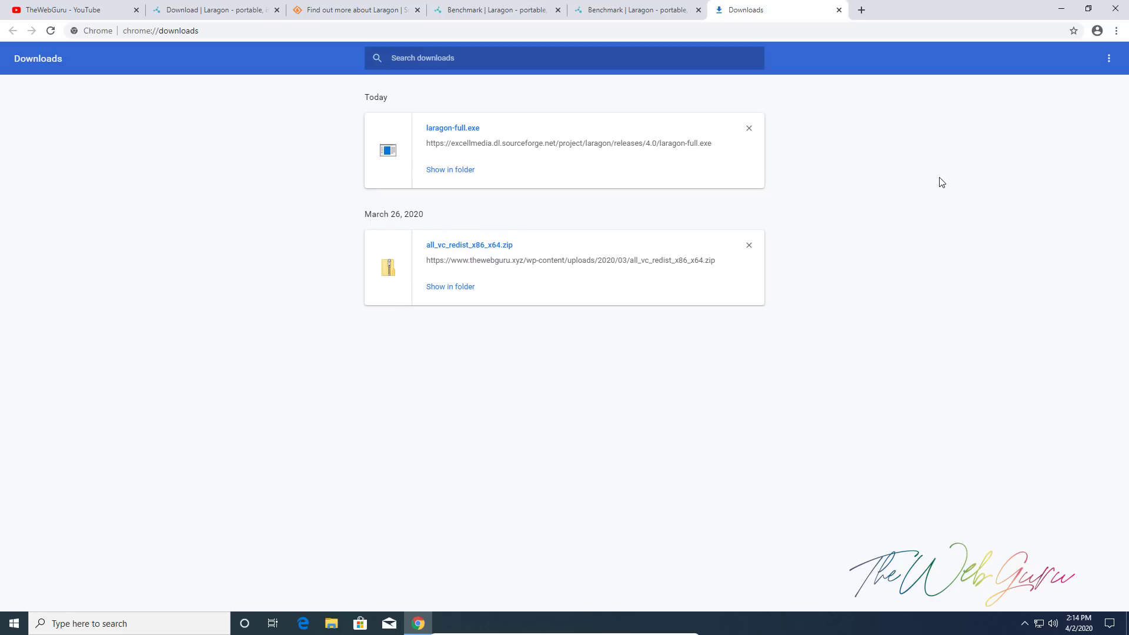
# Run laragon-full from the Downloads folder as administrator and approve the permission prompt
pyautogui.click(469, 169)
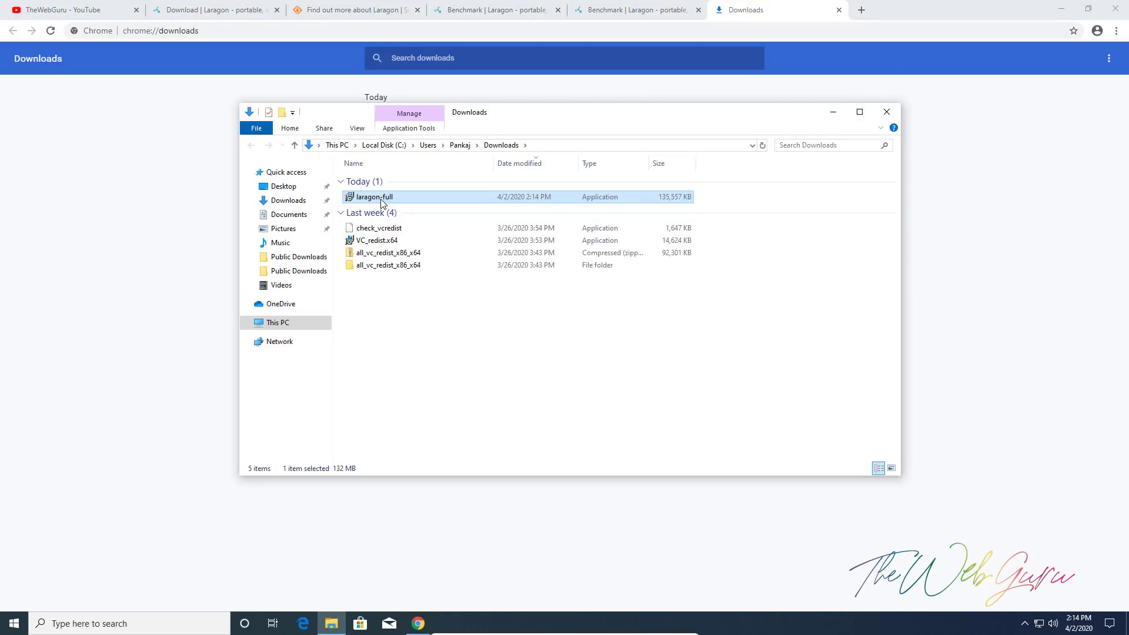
pyautogui.rightClick(381, 203)
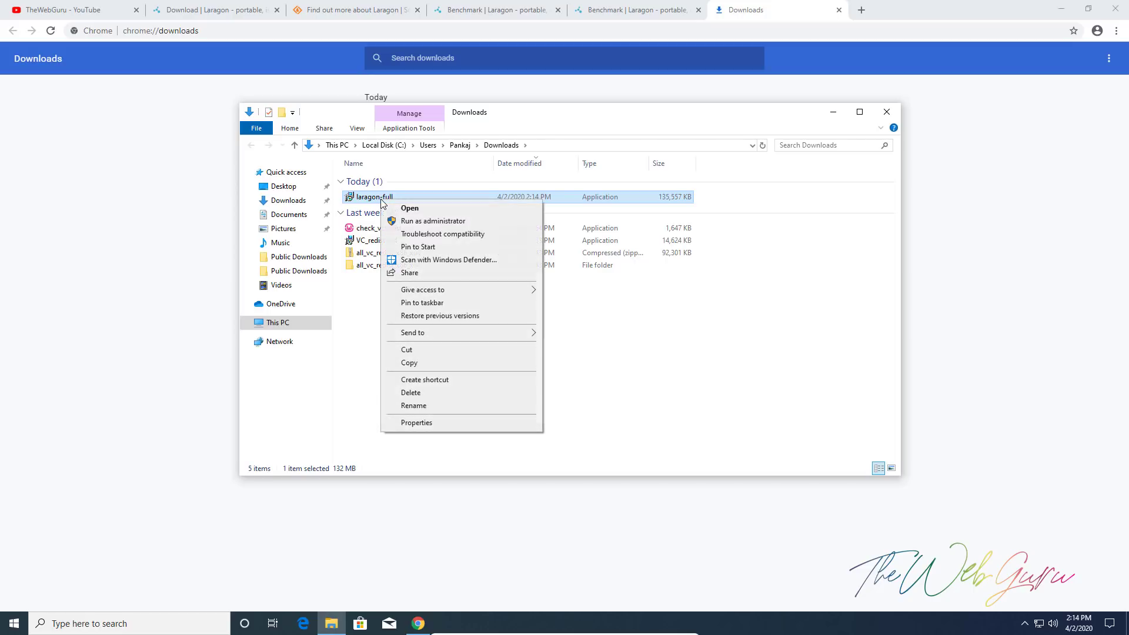
pyautogui.click(450, 223)
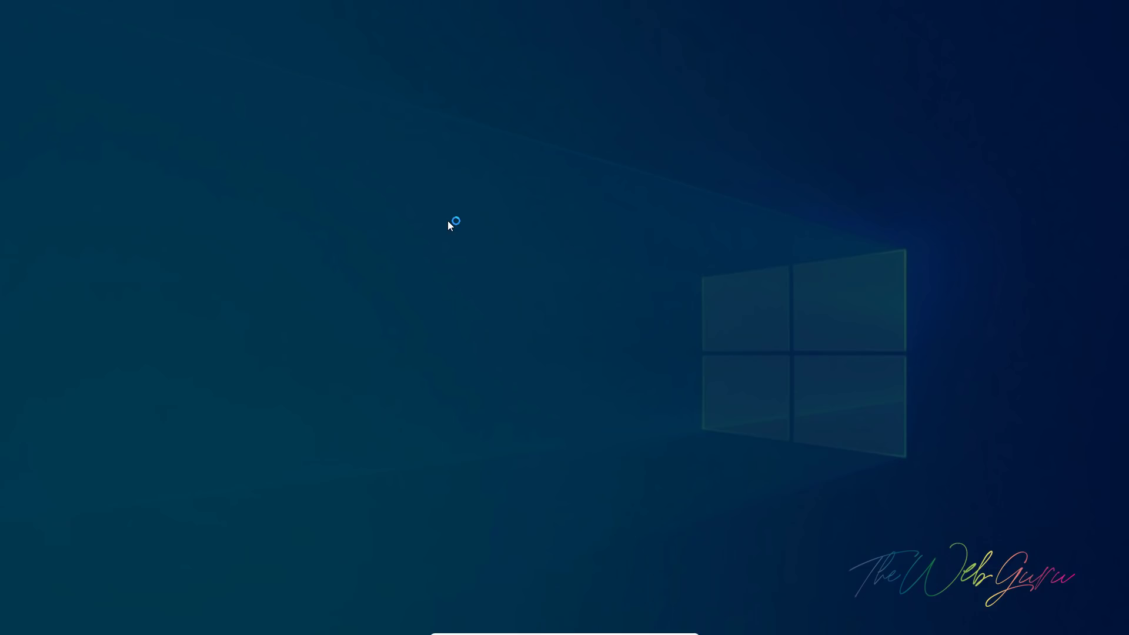
pyautogui.click(524, 392)
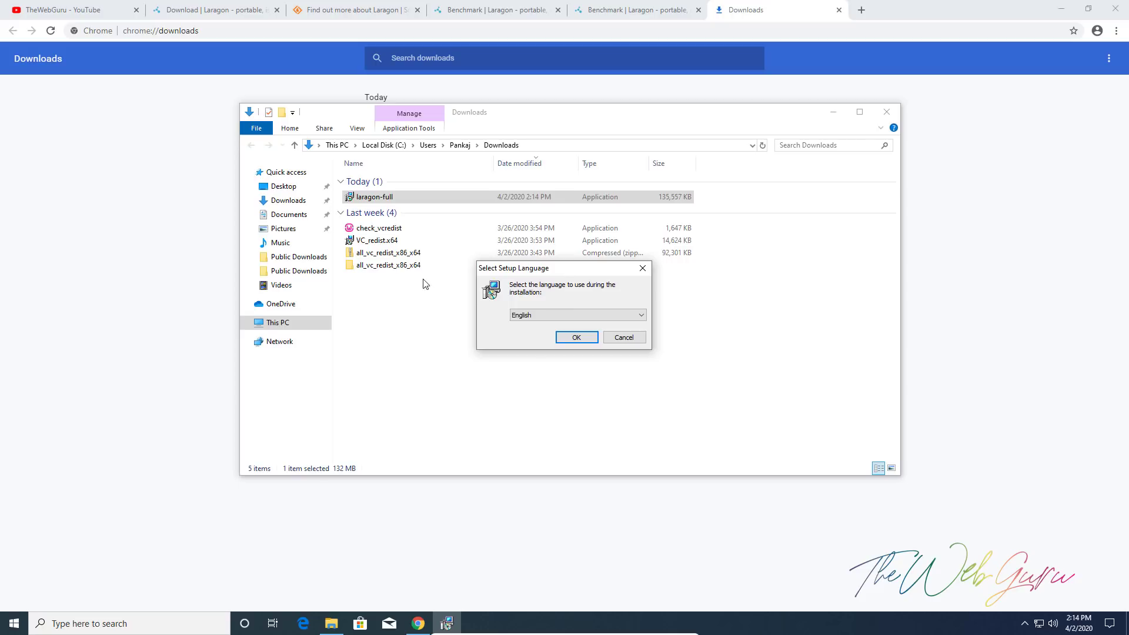
pyautogui.click(104, 13)
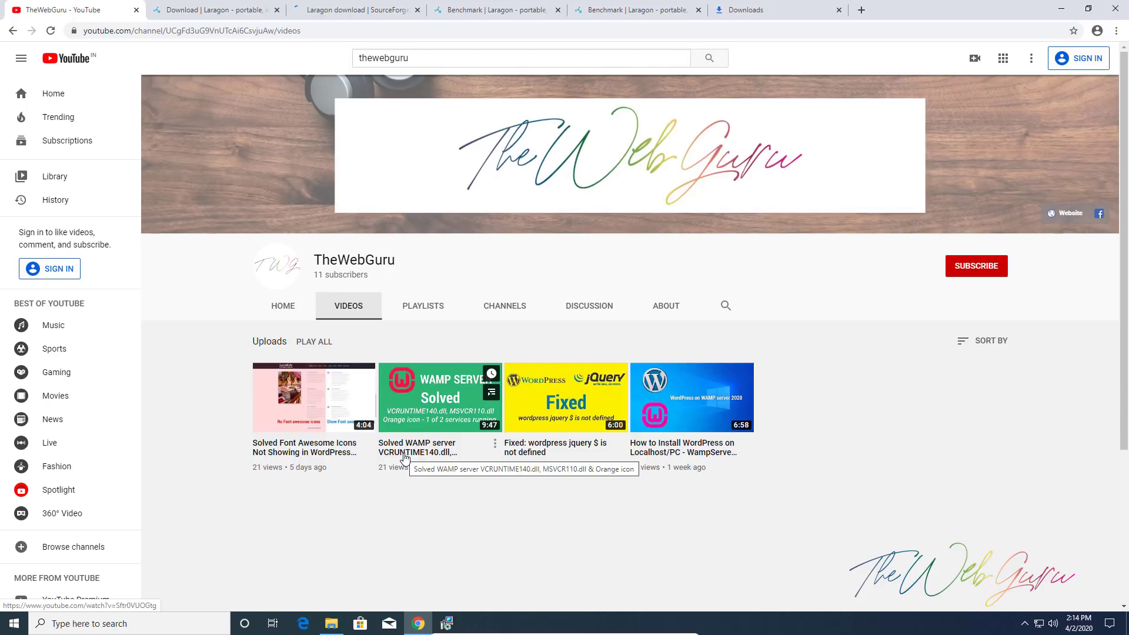
pyautogui.middleClick(405, 454)
pyautogui.click(196, 8)
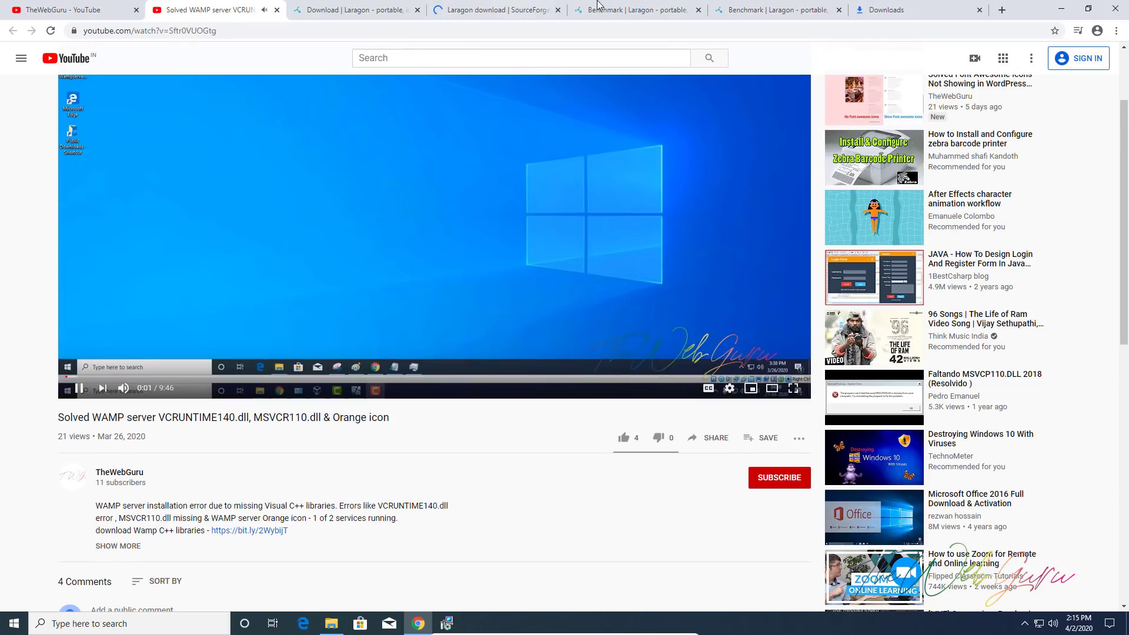
pyautogui.hotkey('ctrl', 'w')
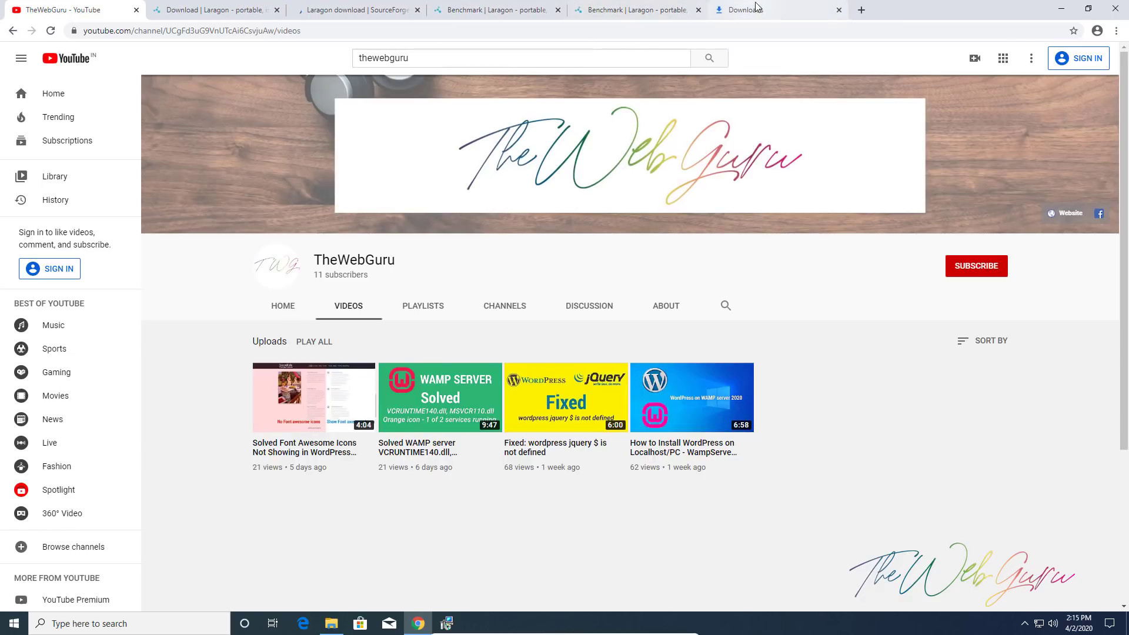
pyautogui.click(647, 9)
pyautogui.click(746, 9)
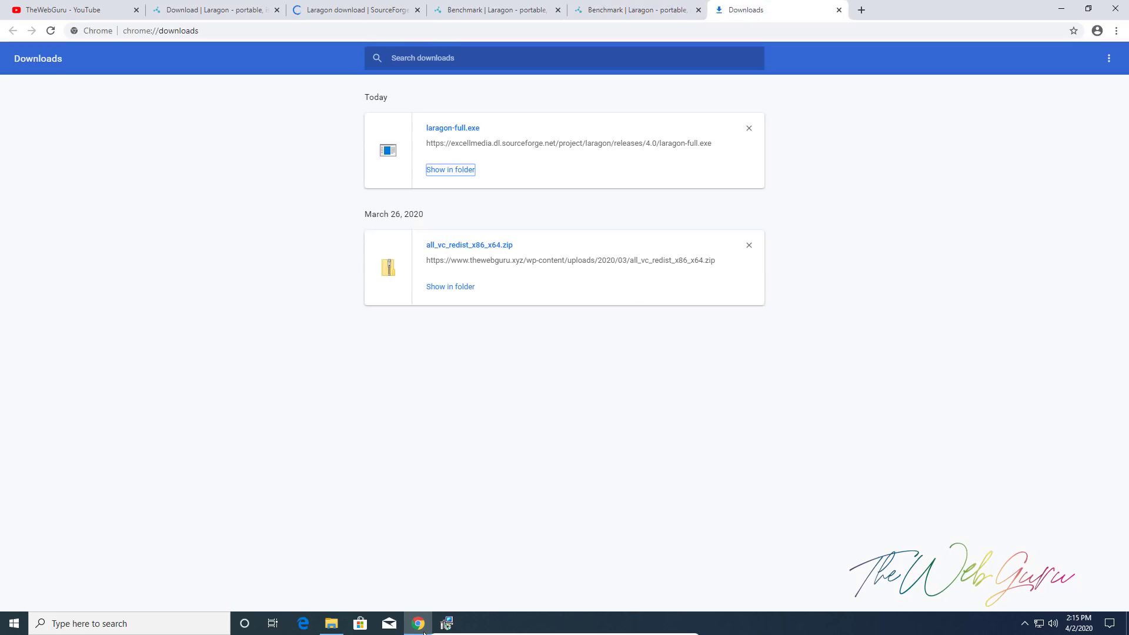
# Install Laragon in English to C:\laragon with auto-start and auto virtual hosts; close the SourceForge and Benchmark tabs
pyautogui.click(573, 341)
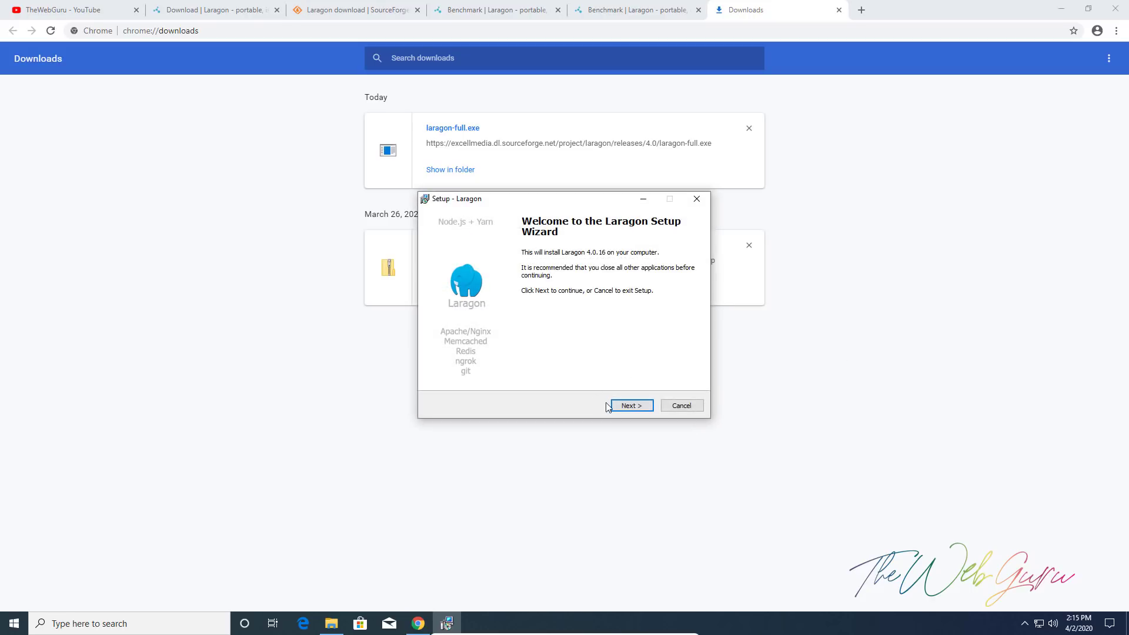
pyautogui.click(613, 406)
pyautogui.click(613, 406)
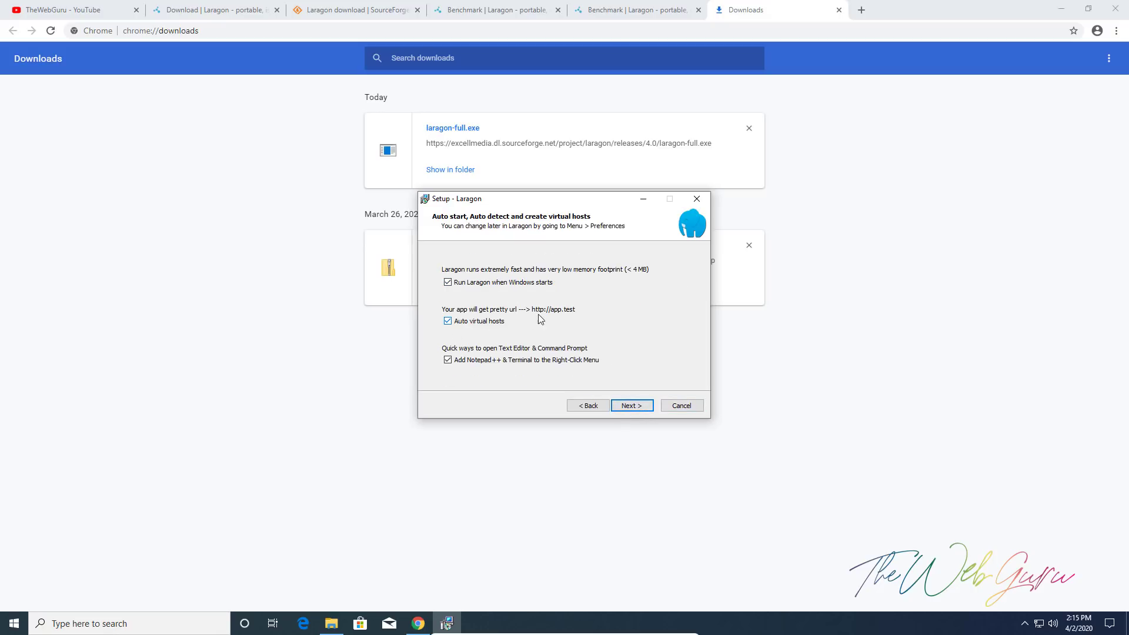
pyautogui.click(628, 405)
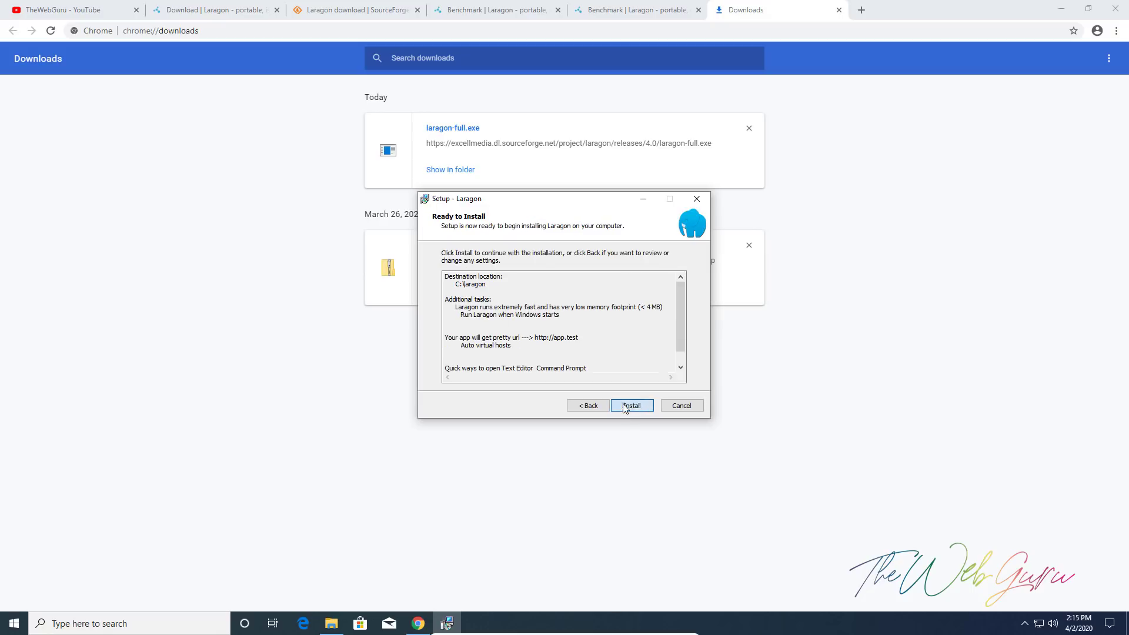
pyautogui.click(634, 407)
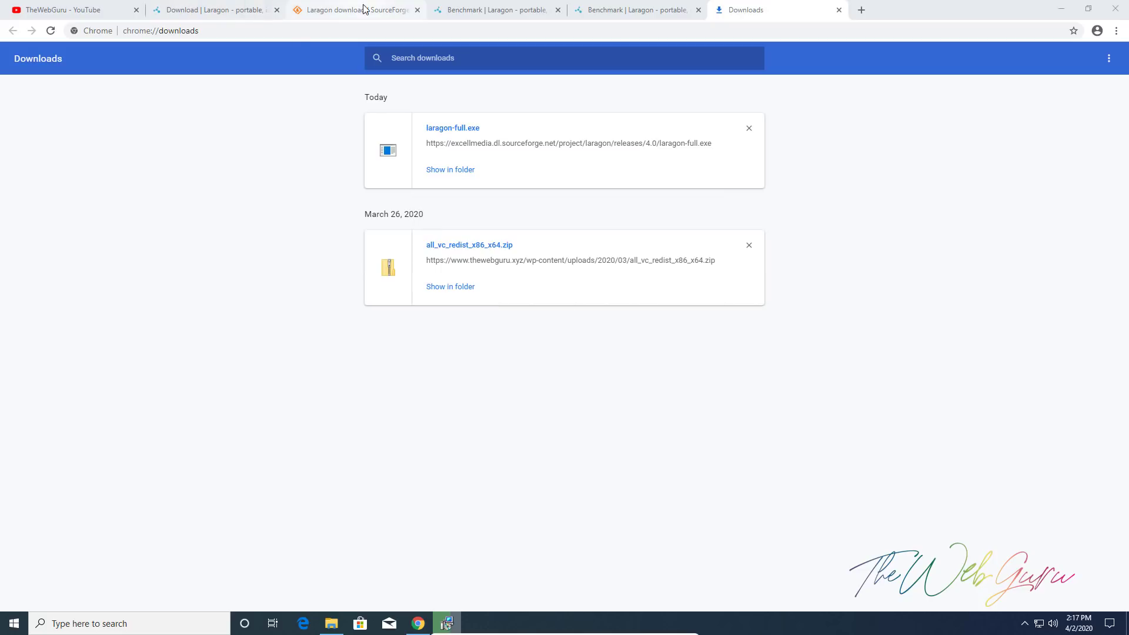
pyautogui.click(417, 10)
pyautogui.click(417, 10)
# Close the last Benchmark tab, then finish Laragon setup with Run Laragon unchecked
pyautogui.click(417, 10)
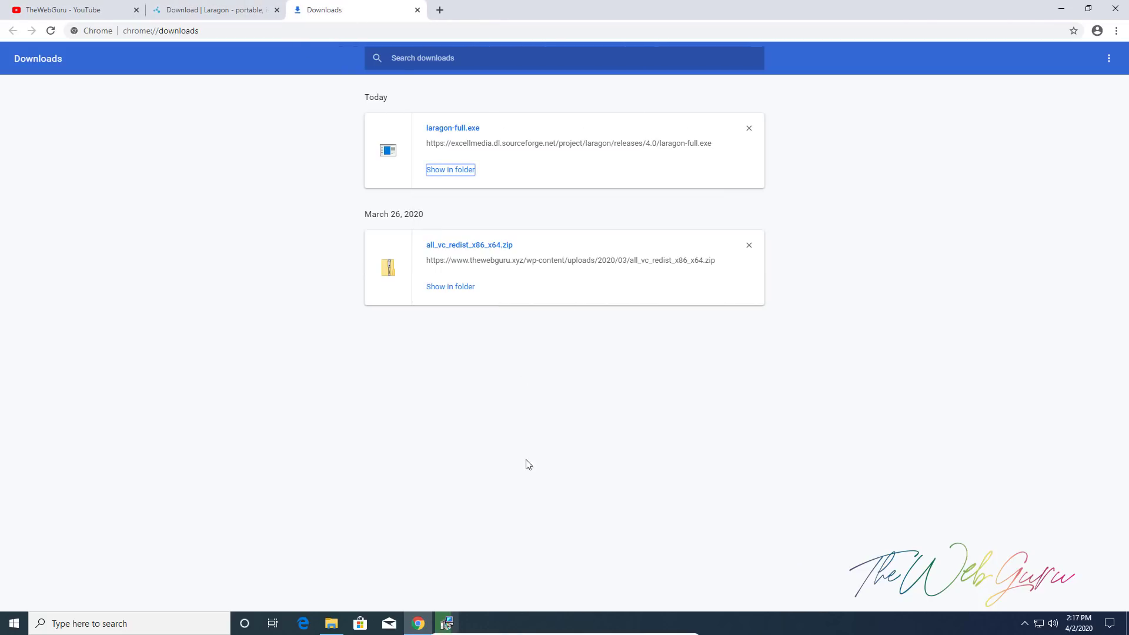
pyautogui.click(446, 624)
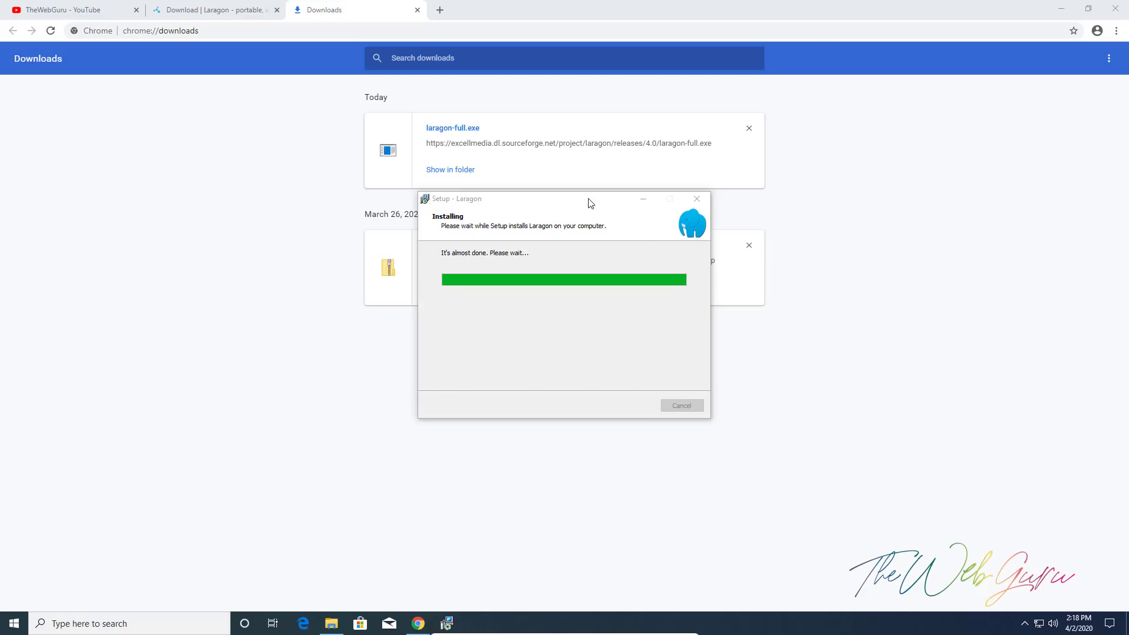
pyautogui.click(559, 309)
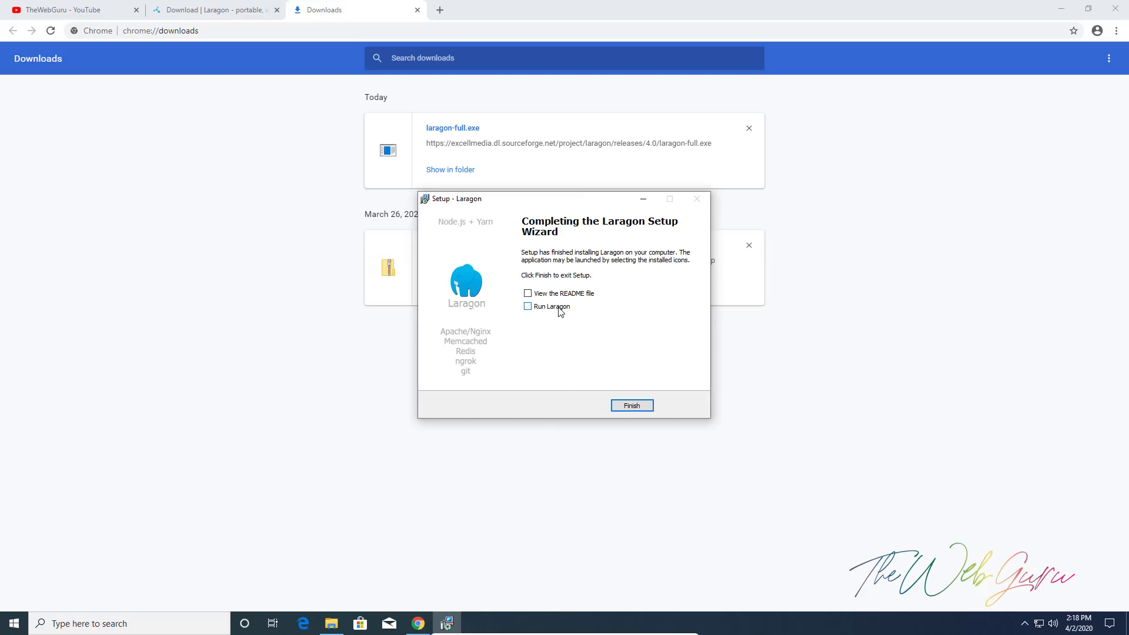
pyautogui.click(633, 406)
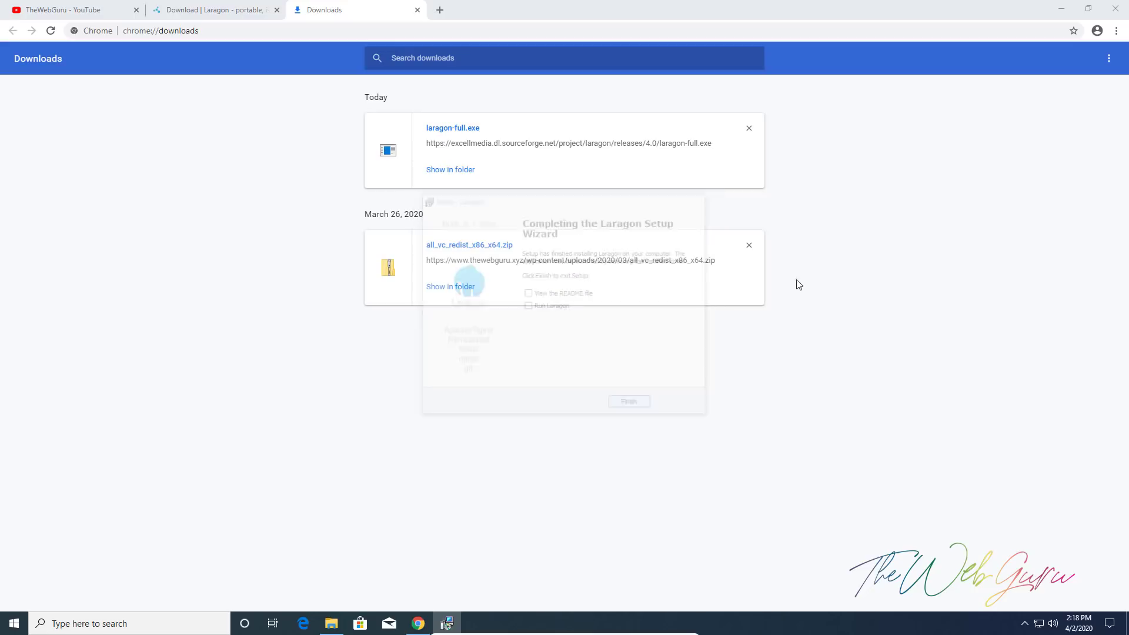
# Minimize Chrome and the Downloads folder window to clear the desktop
pyautogui.click(1061, 9)
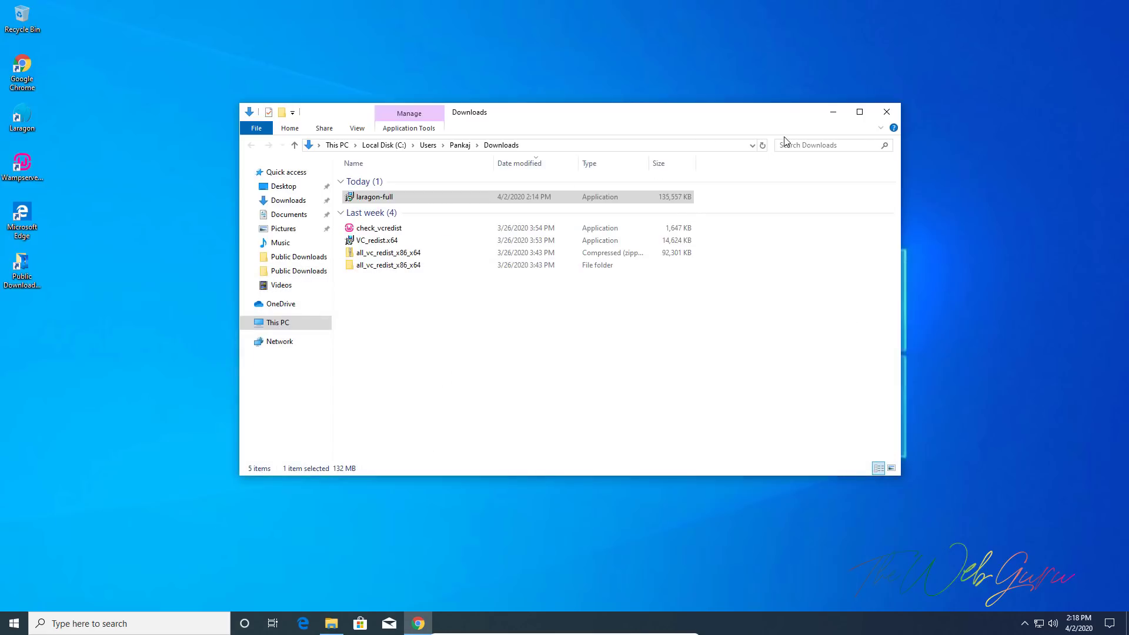
pyautogui.click(833, 112)
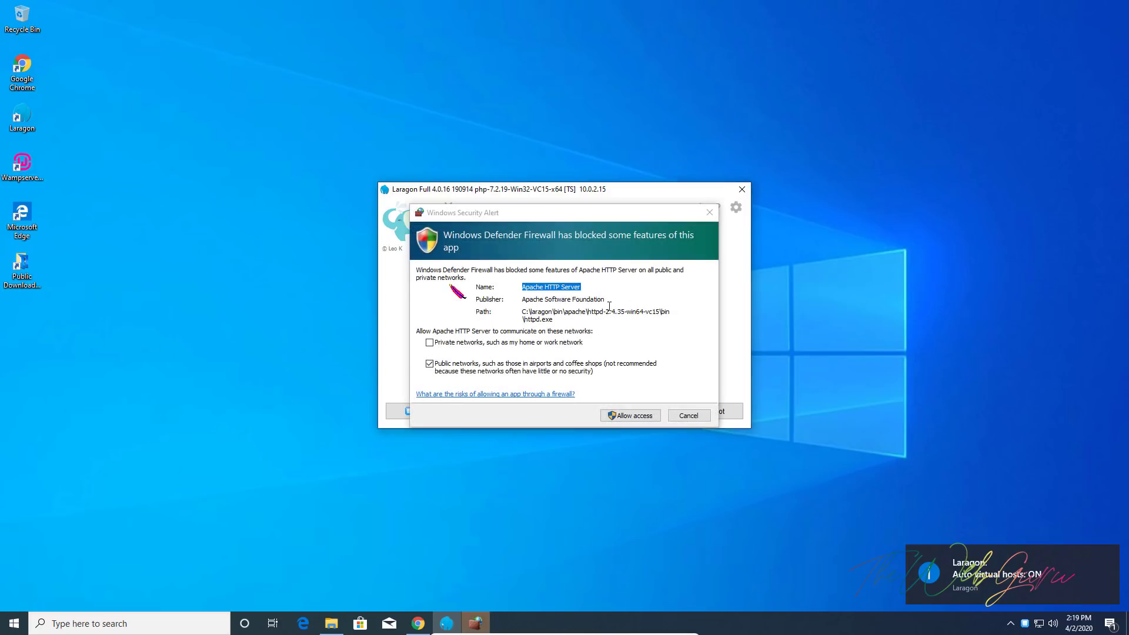
# Allow Apache HTTP Server and mysqld through the Windows firewall
pyautogui.click(642, 417)
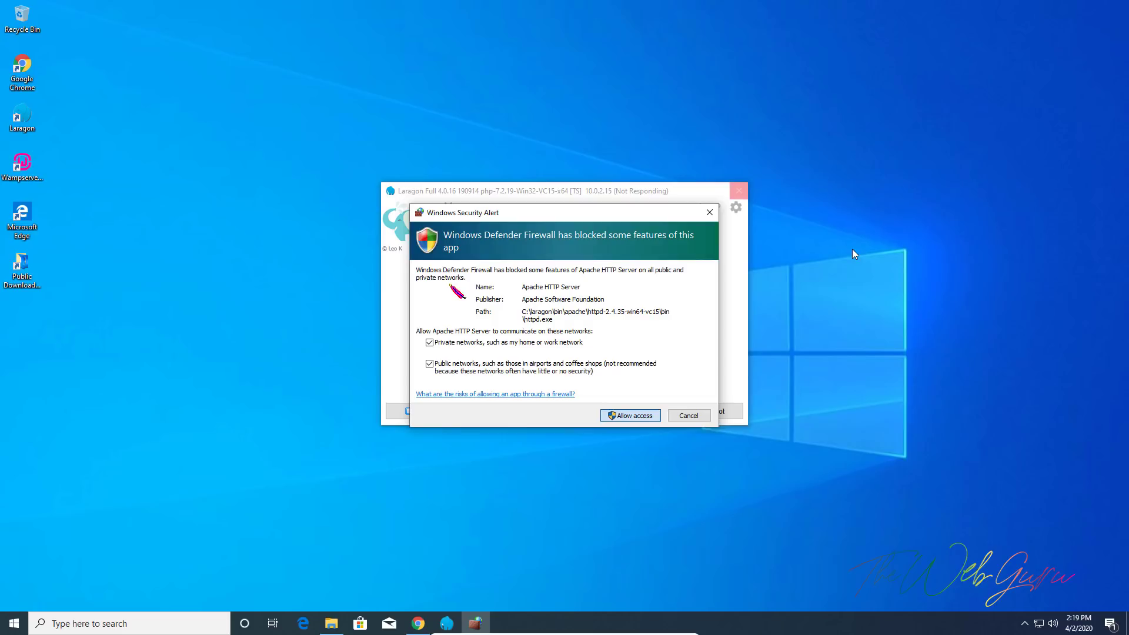
pyautogui.click(635, 420)
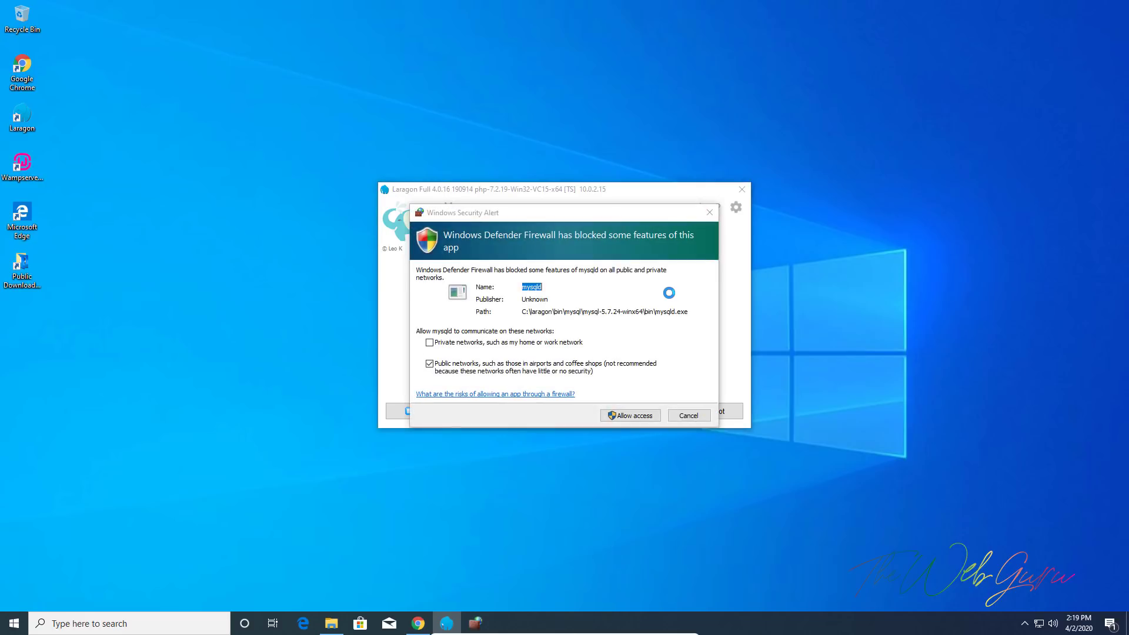
pyautogui.click(613, 416)
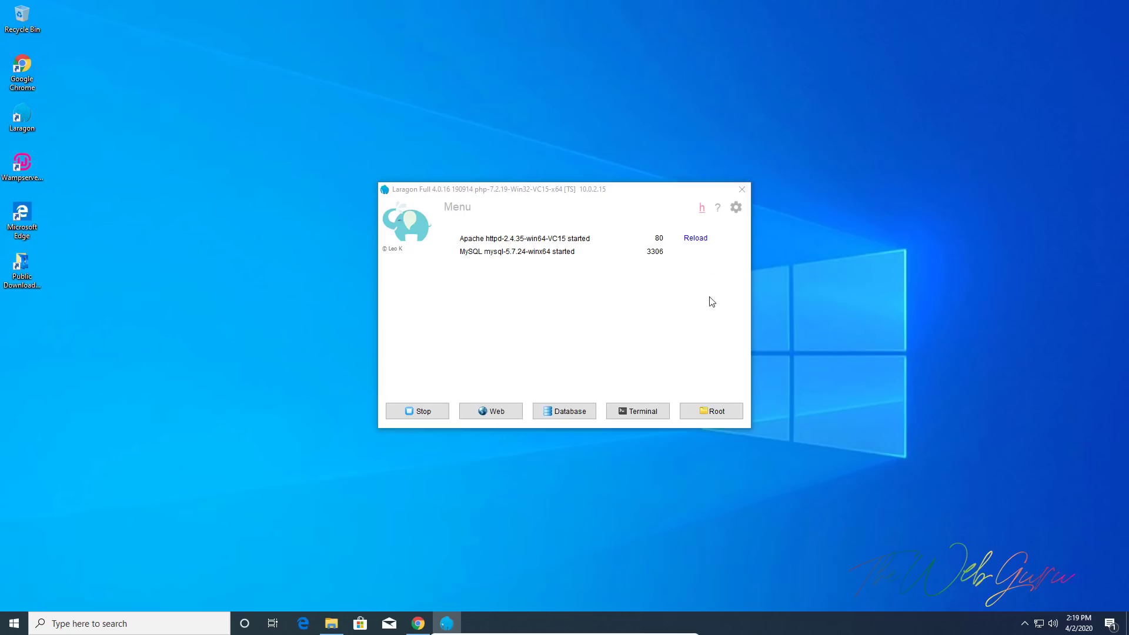
# Minimize Laragon to the tray and check its www project list, which shows <<Empty>>
pyautogui.click(743, 191)
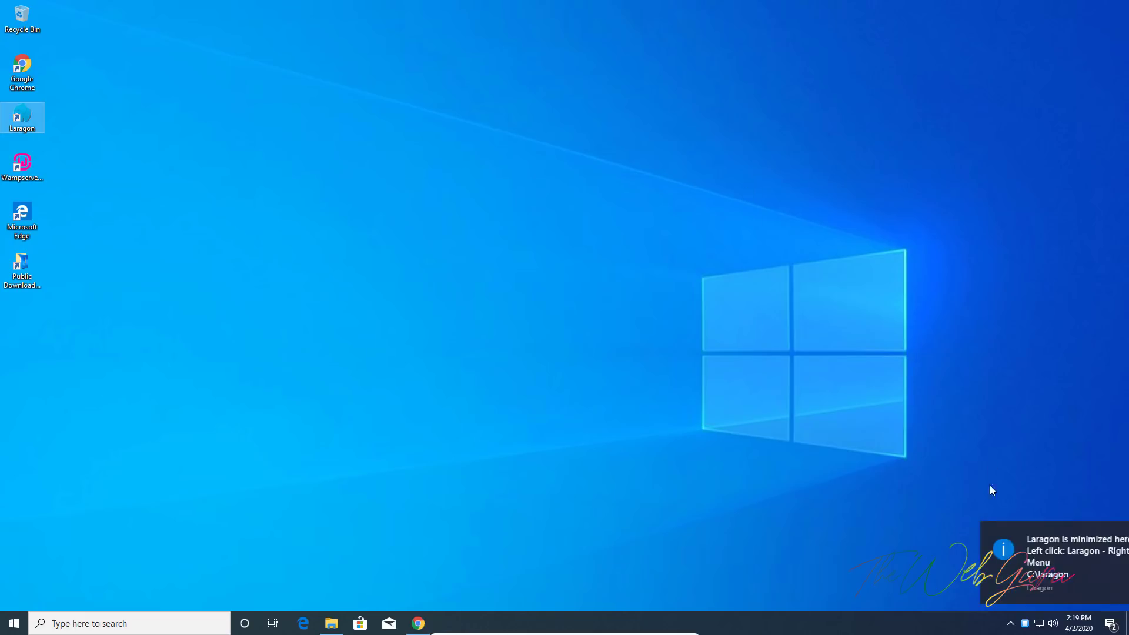
pyautogui.click(1109, 536)
pyautogui.click(1024, 623)
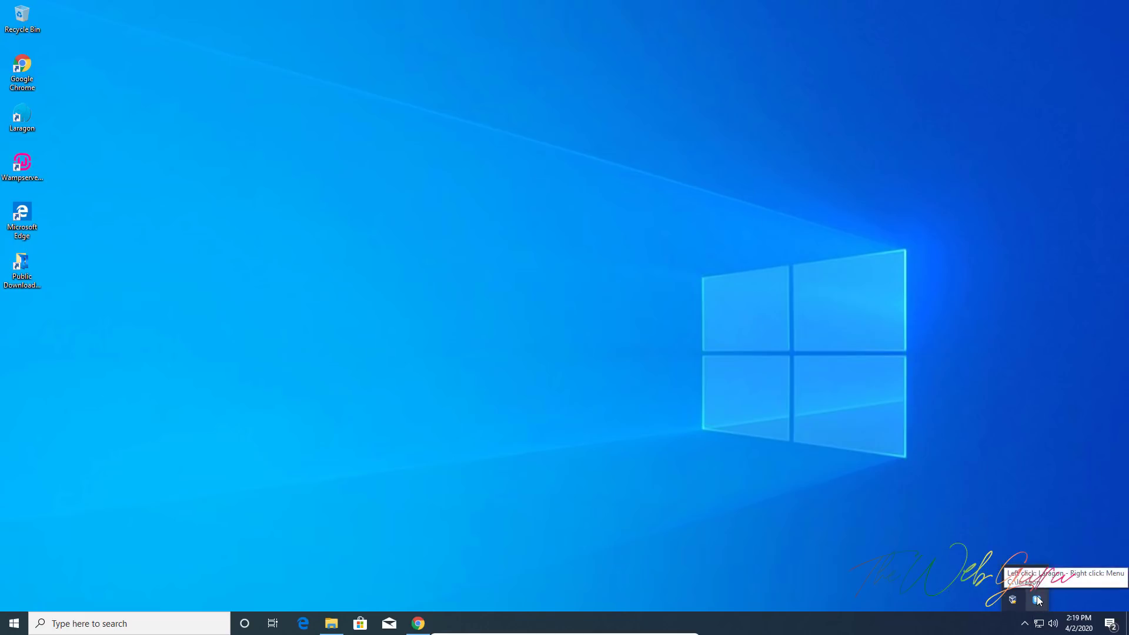
pyautogui.rightClick(1038, 599)
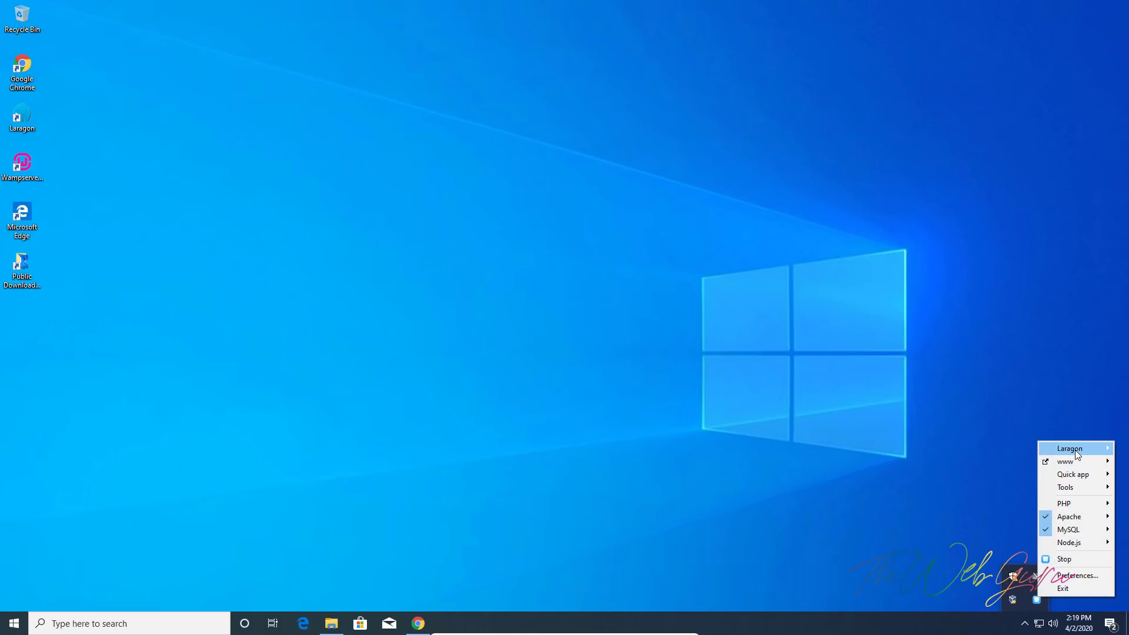
pyautogui.moveTo(1078, 451)
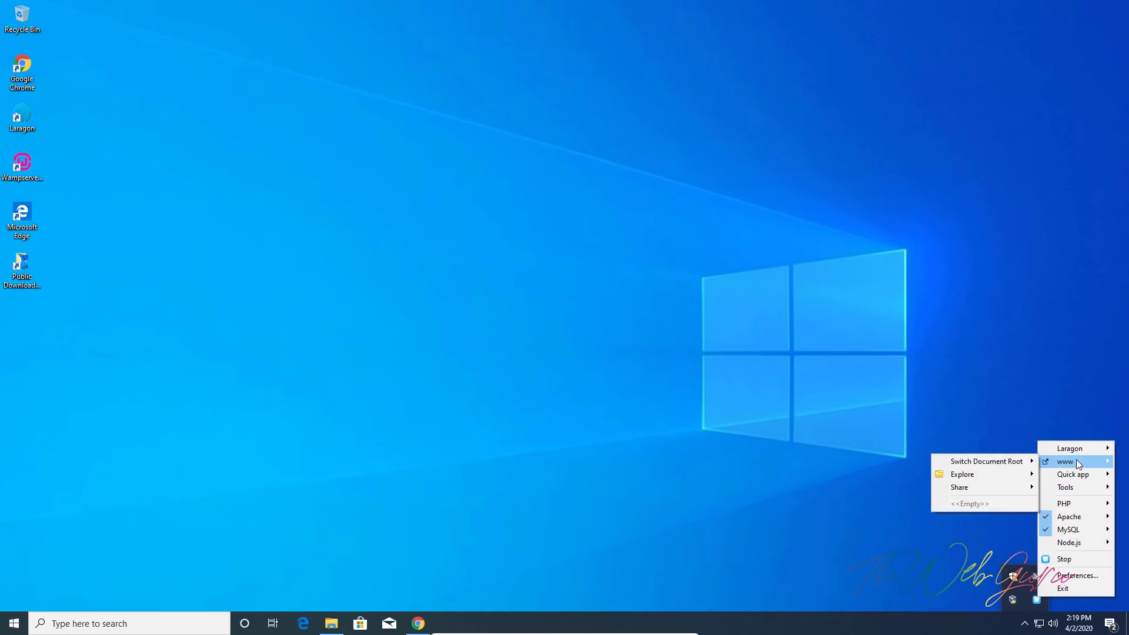
pyautogui.moveTo(1078, 475)
pyautogui.click(331, 622)
pyautogui.click(284, 329)
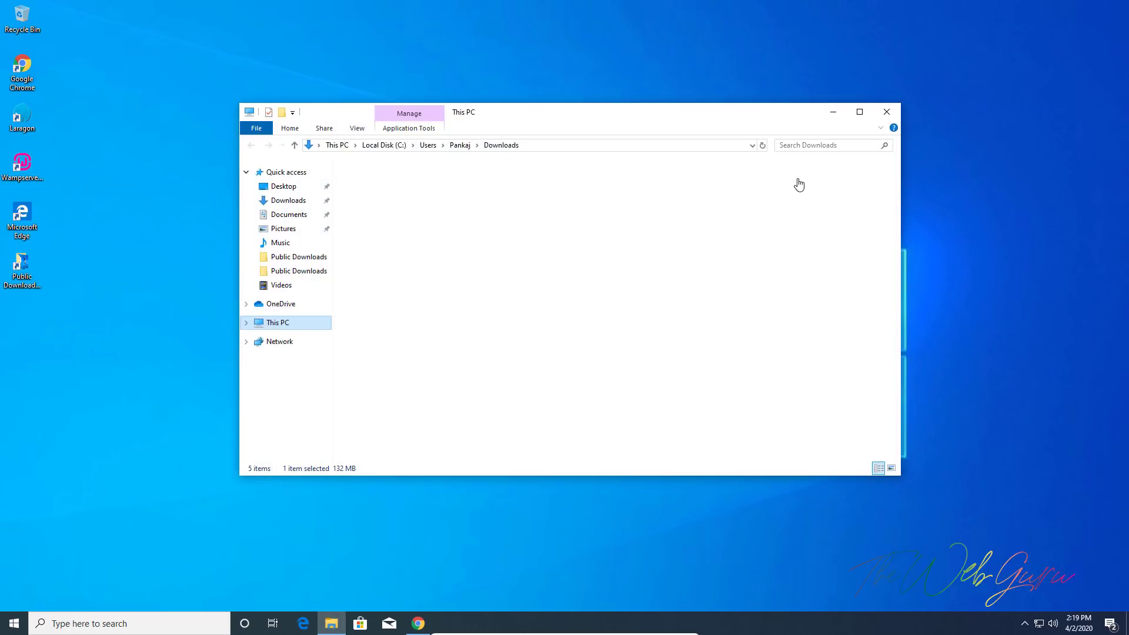
pyautogui.click(859, 112)
pyautogui.doubleClick(162, 171)
pyautogui.click(172, 137)
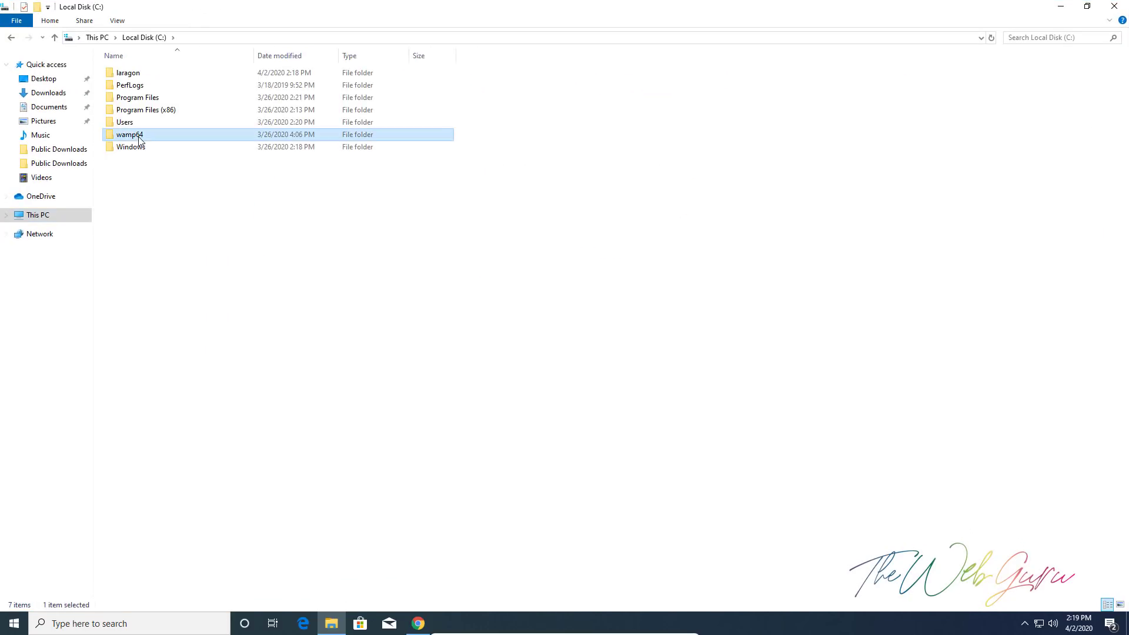
pyautogui.click(118, 75)
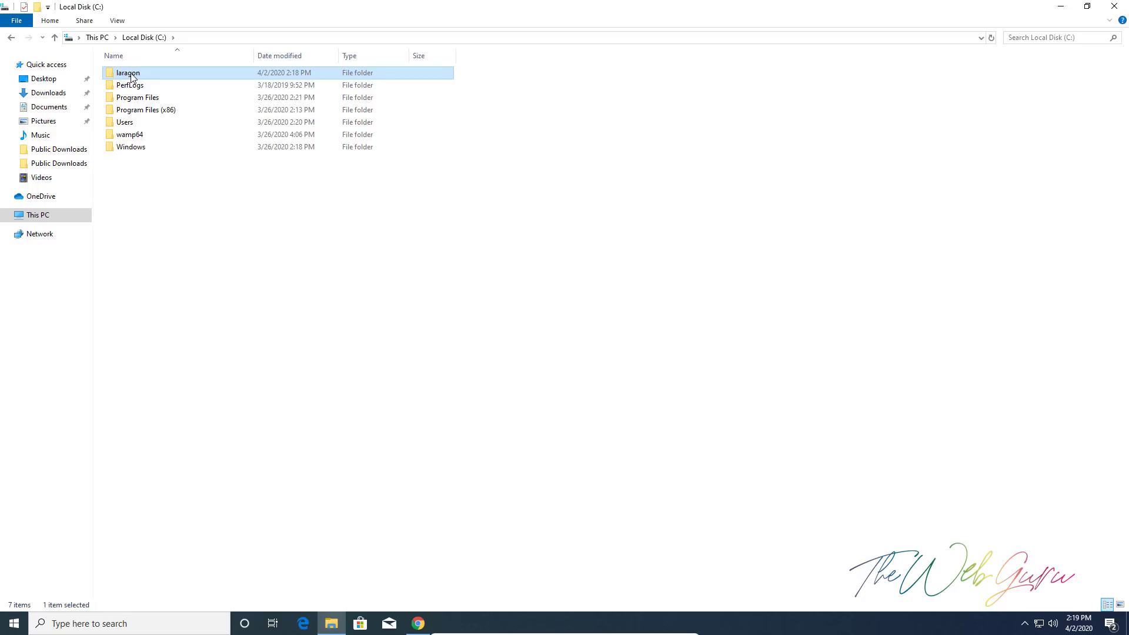
pyautogui.doubleClick(132, 74)
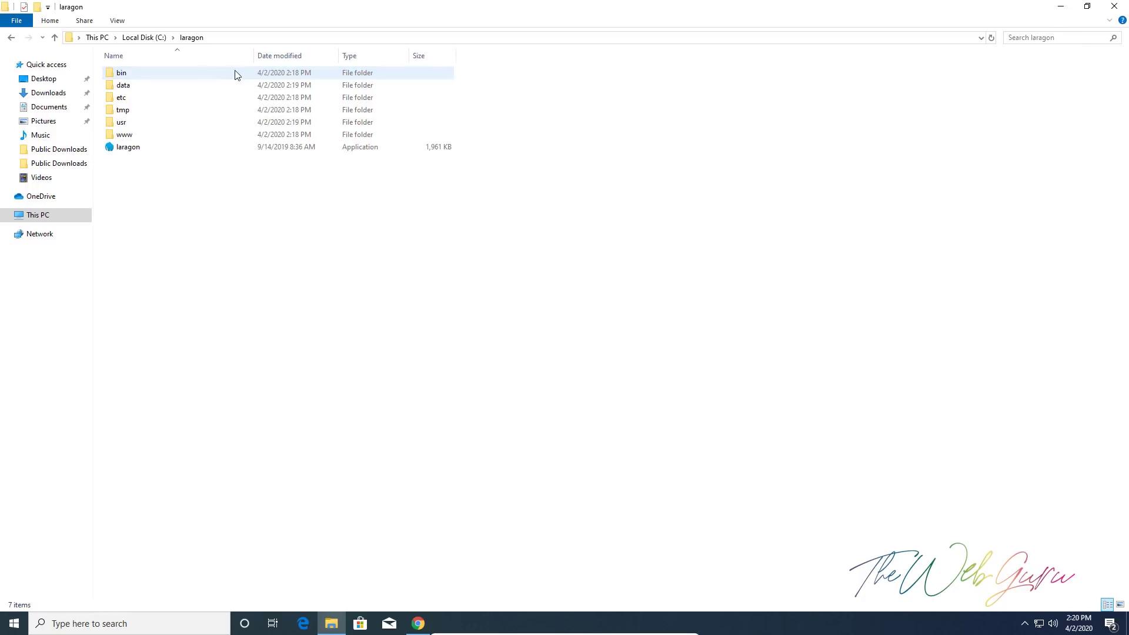
pyautogui.doubleClick(121, 134)
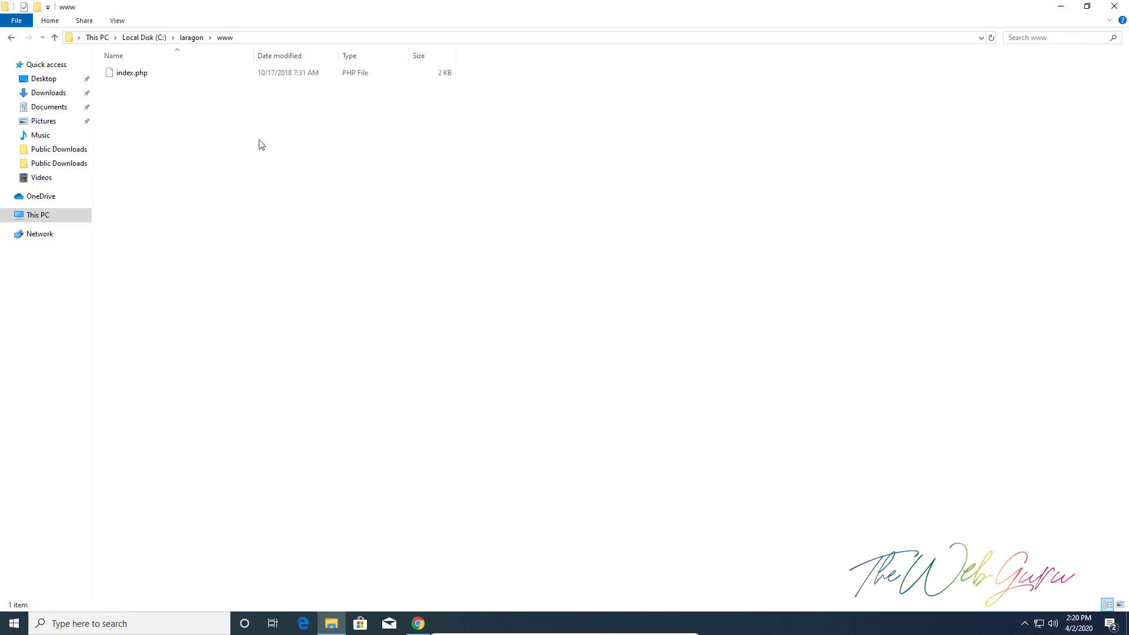
pyautogui.click(144, 37)
pyautogui.doubleClick(125, 134)
pyautogui.click(123, 172)
pyautogui.doubleClick(123, 172)
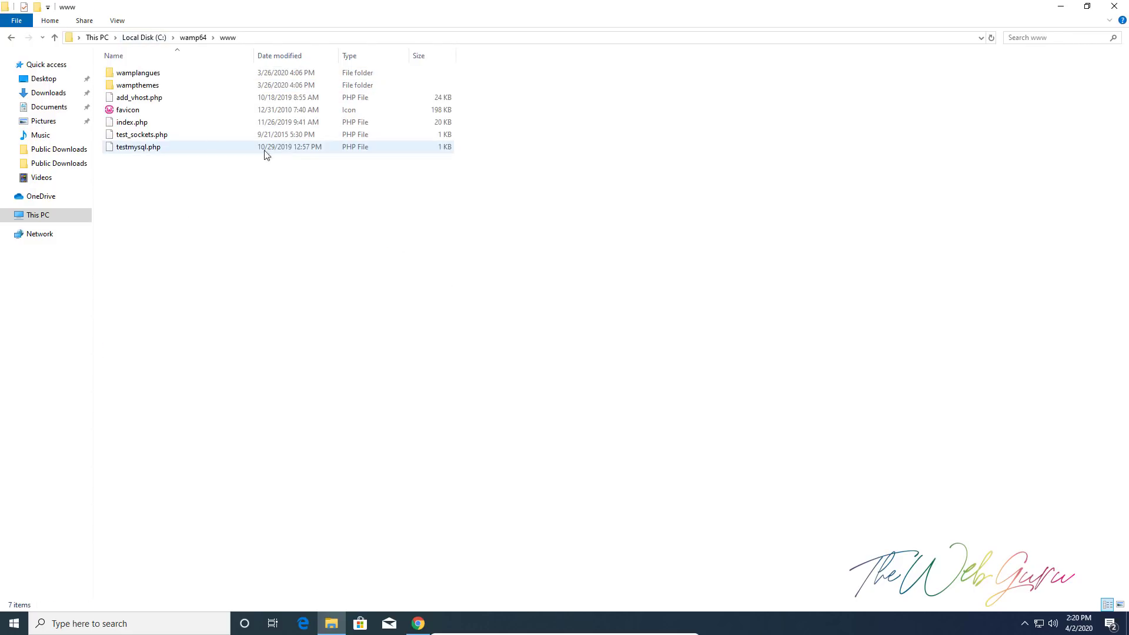
pyautogui.click(161, 37)
pyautogui.doubleClick(144, 75)
pyautogui.click(130, 145)
pyautogui.click(129, 136)
pyautogui.doubleClick(130, 137)
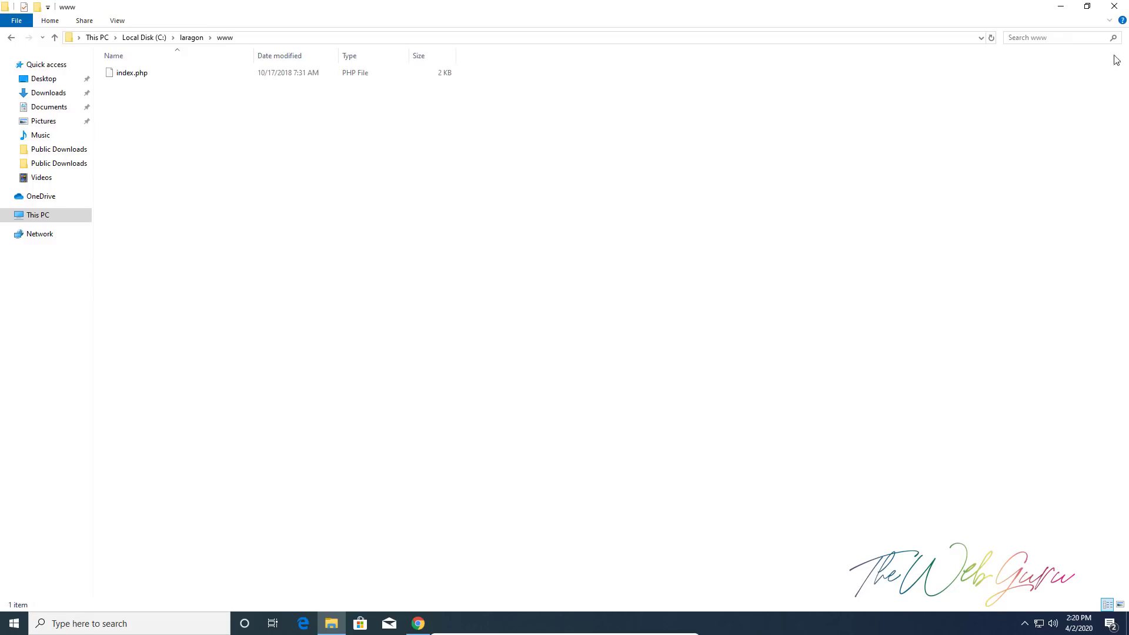
# Create a new folder named testsite in C:\laragon\www and refresh the listing
pyautogui.rightClick(186, 216)
pyautogui.moveTo(269, 373)
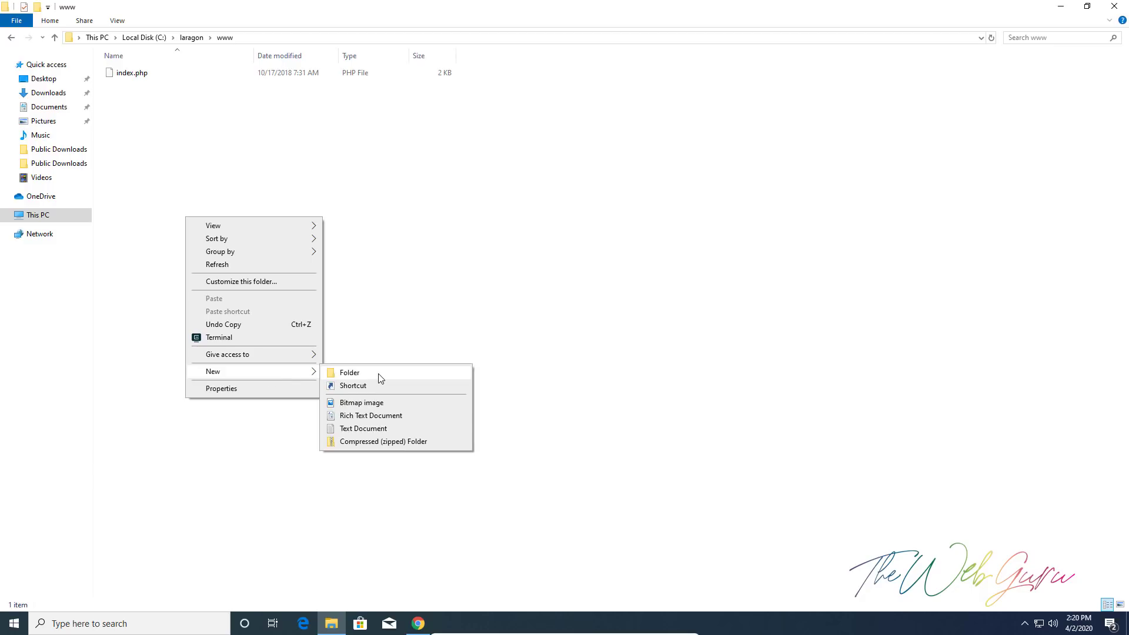
pyautogui.click(350, 372)
pyautogui.write('testseite')
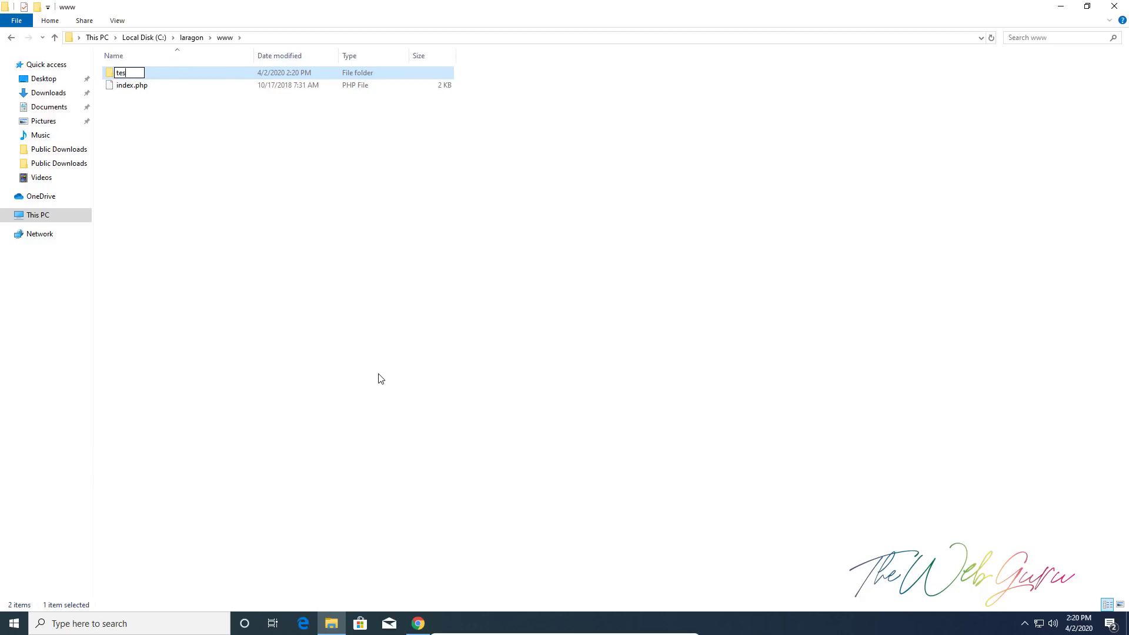
pyautogui.press('BackSpace')
pyautogui.press('BackSpace')
pyautogui.press('BackSpace')
pyautogui.press('BackSpace')
pyautogui.write('ite')
pyautogui.press('Return')
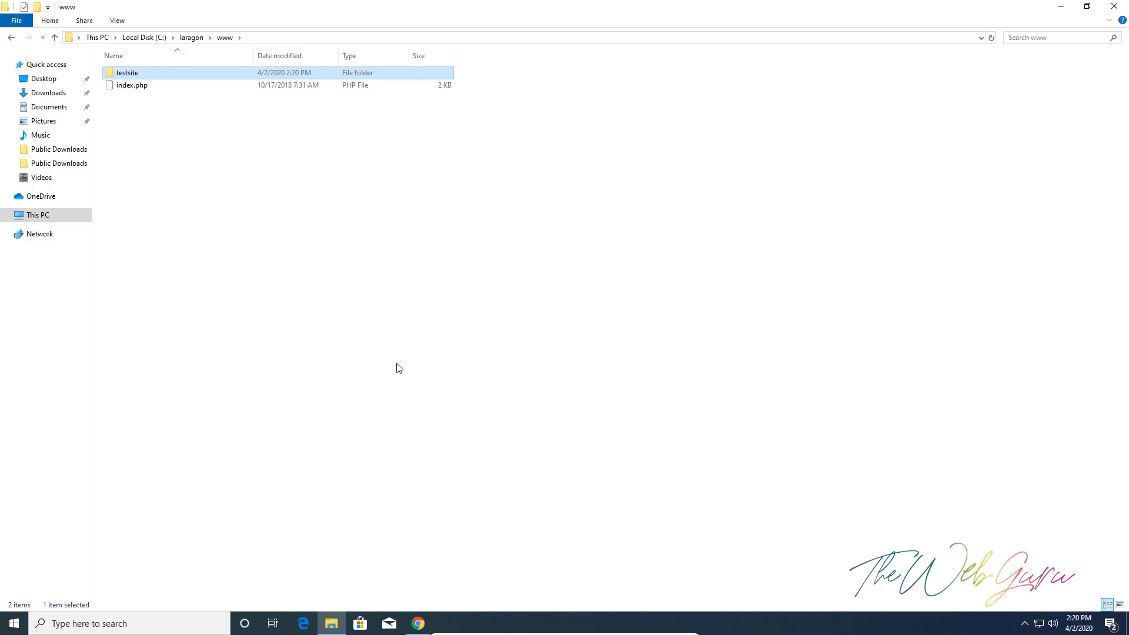
pyautogui.rightClick(524, 269)
pyautogui.click(554, 314)
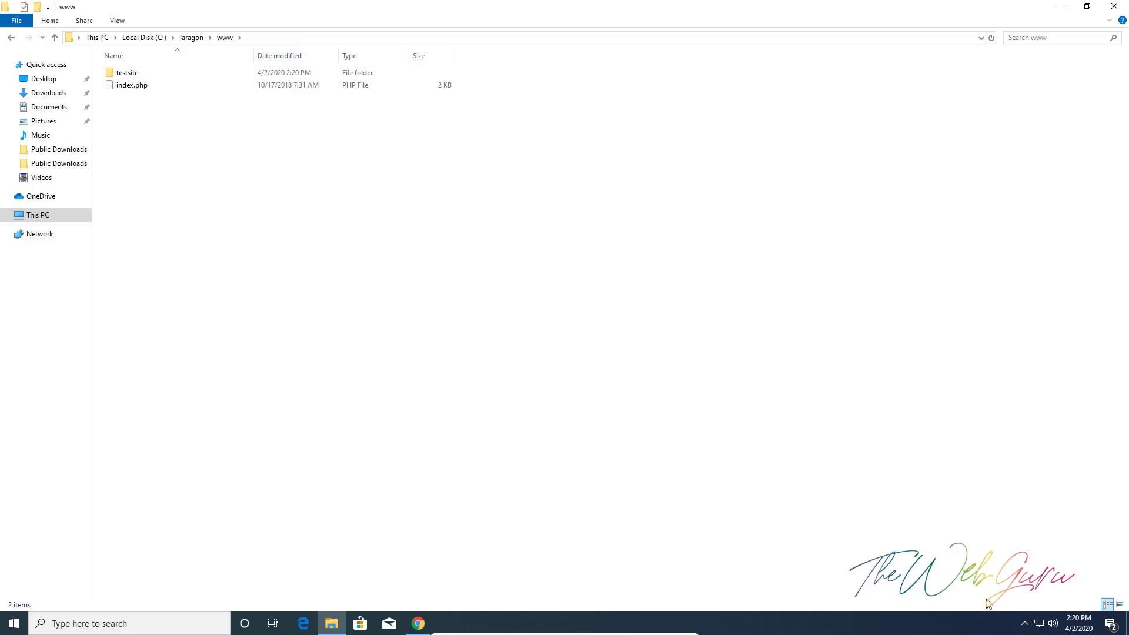
# Open the testsite project from Laragon's www menu in the browser
pyautogui.click(1025, 623)
pyautogui.rightClick(1020, 601)
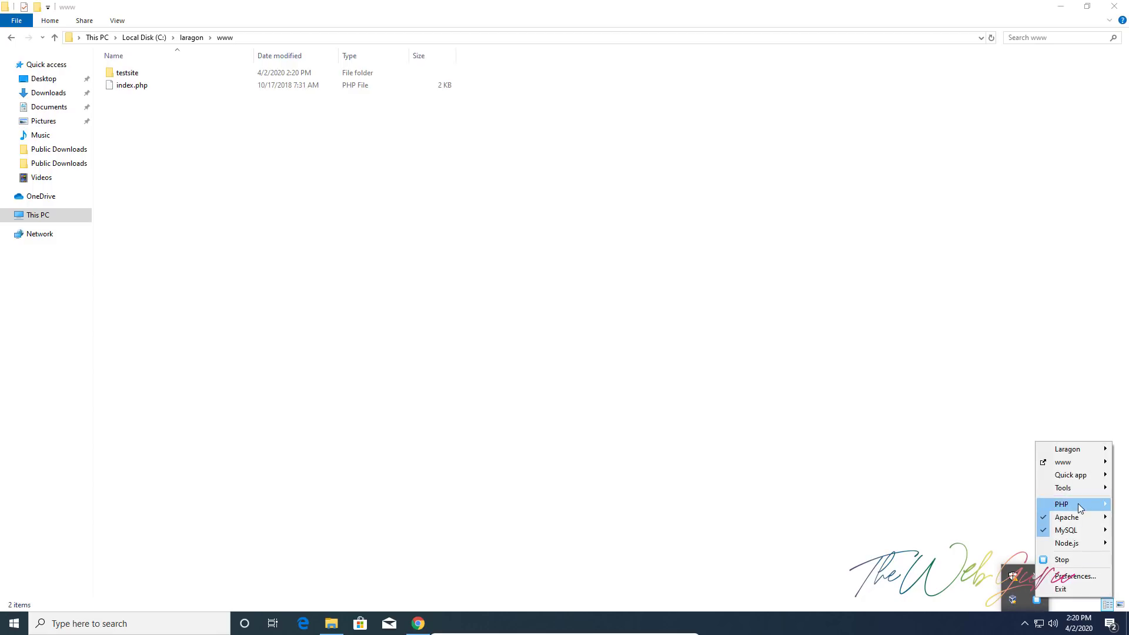
pyautogui.moveTo(1065, 462)
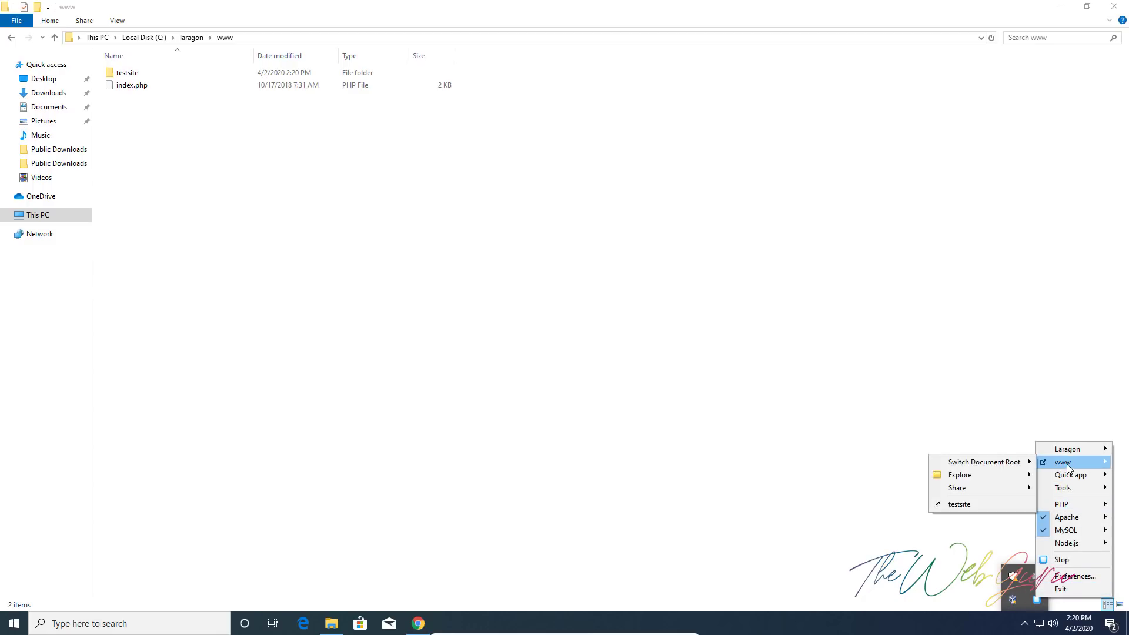
pyautogui.click(975, 504)
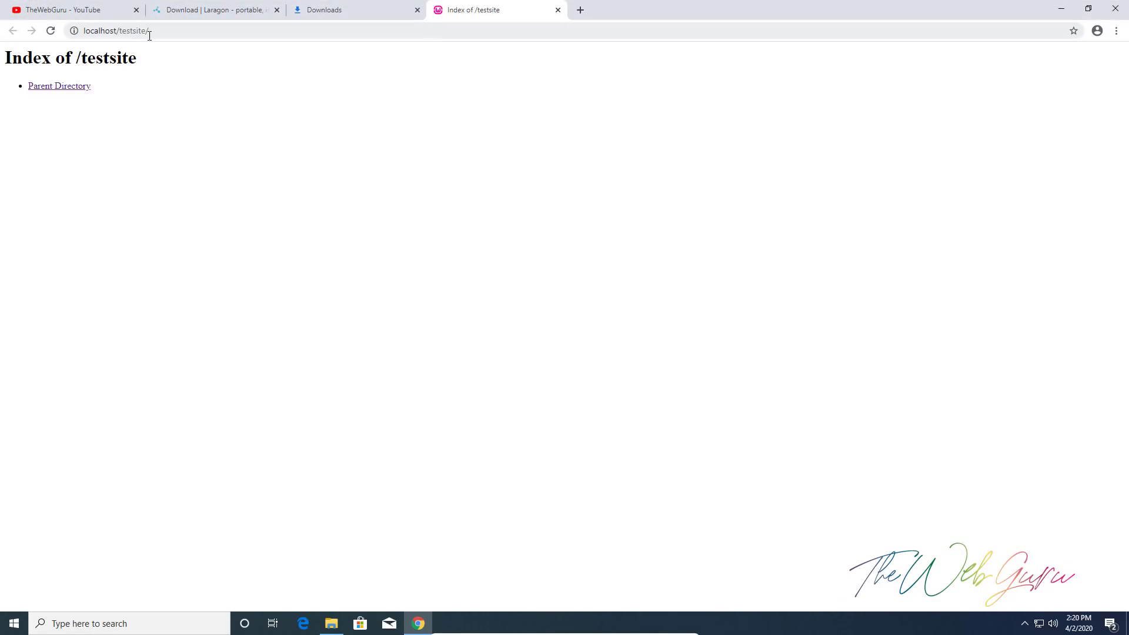
# Load localhost to view Laragon's welcome page with Apache 2.4.35 and PHP 7.2.19
pyautogui.moveTo(117, 31); pyautogui.dragTo(620, 30)
pyautogui.press('BackSpace')
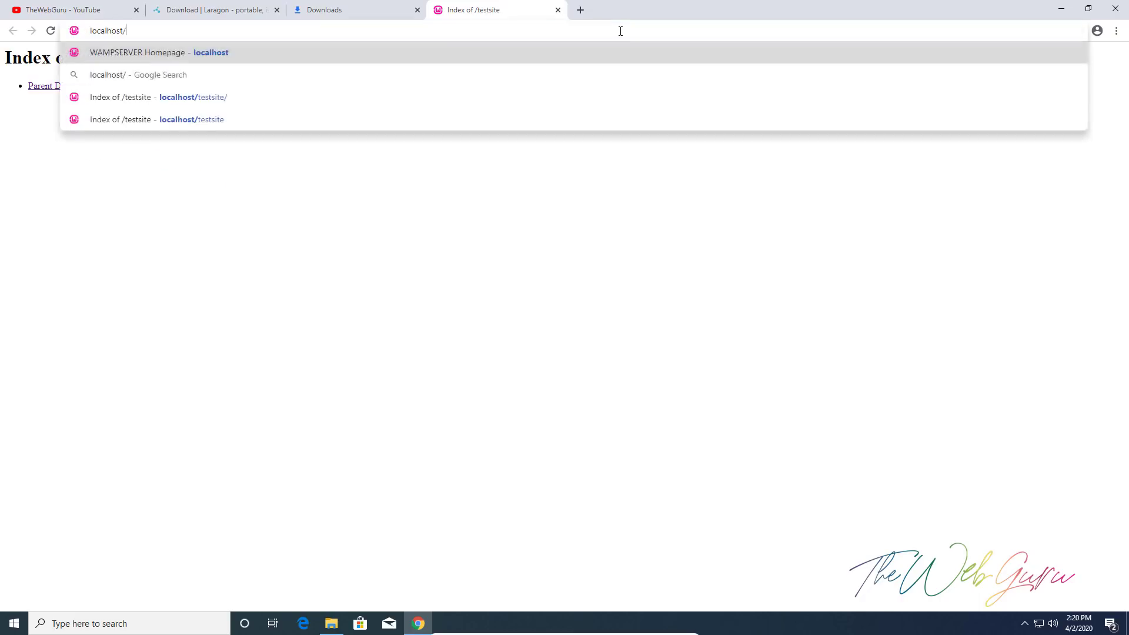
pyautogui.press('Return')
pyautogui.moveTo(449, 293); pyautogui.dragTo(960, 285)
pyautogui.click(824, 314)
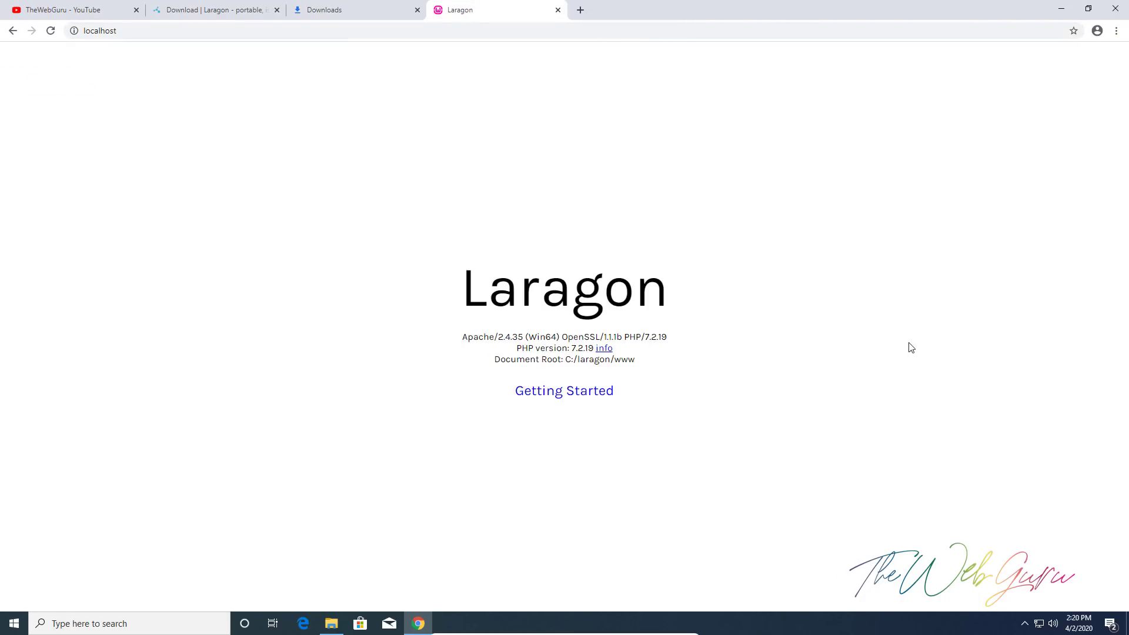
pyautogui.click(1024, 627)
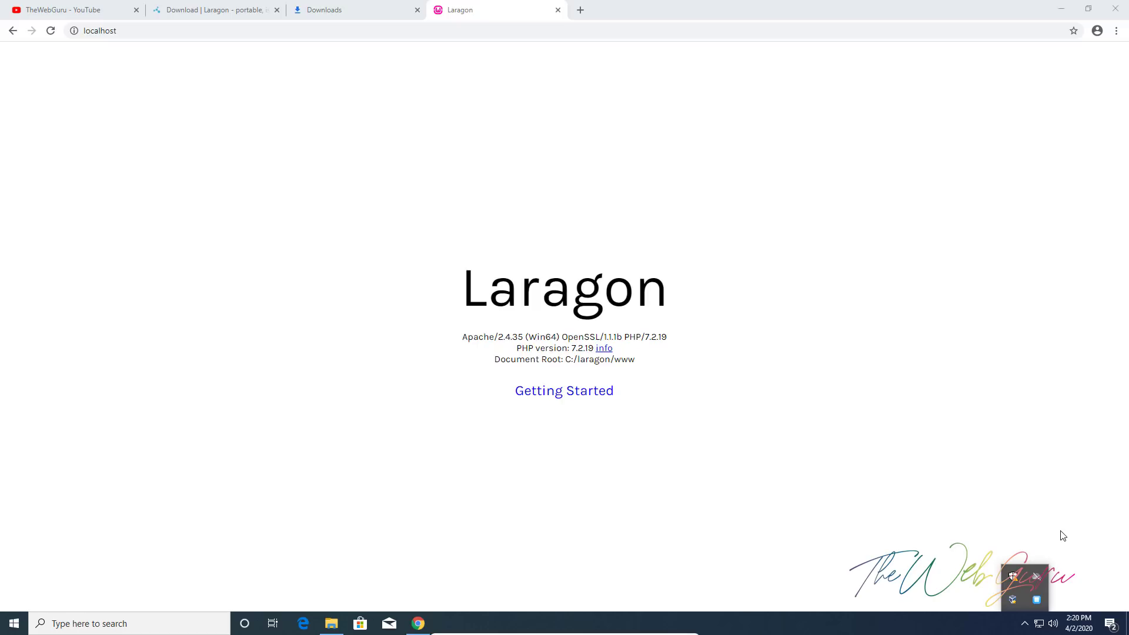
# Create a WordPress quick app named demo from Laragon's Quick app menu
pyautogui.rightClick(1037, 600)
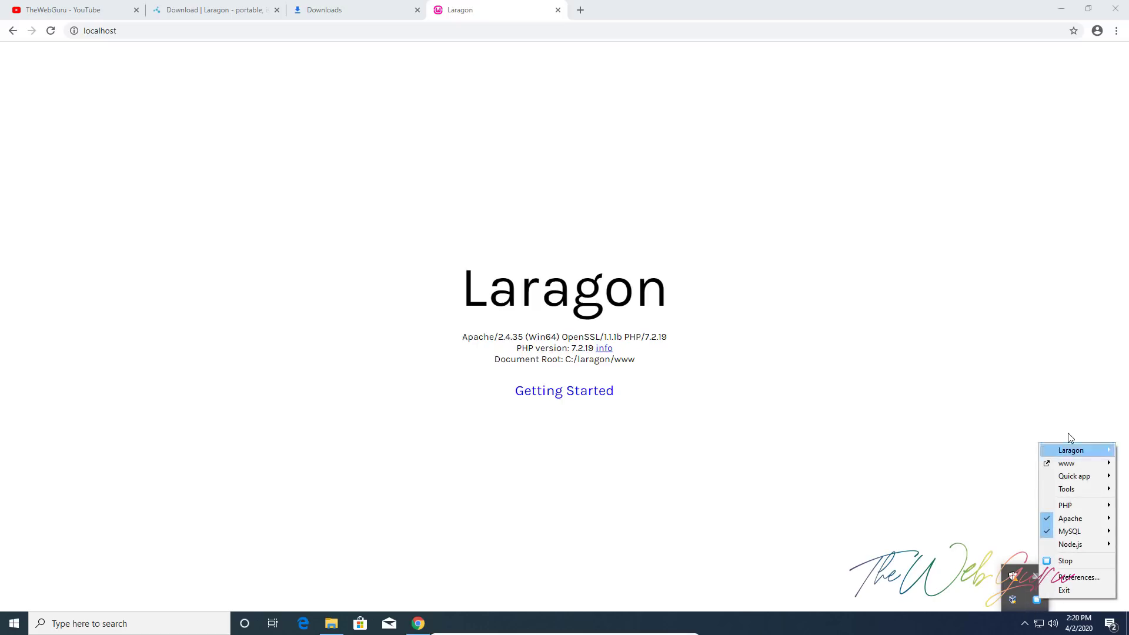
pyautogui.moveTo(1074, 475)
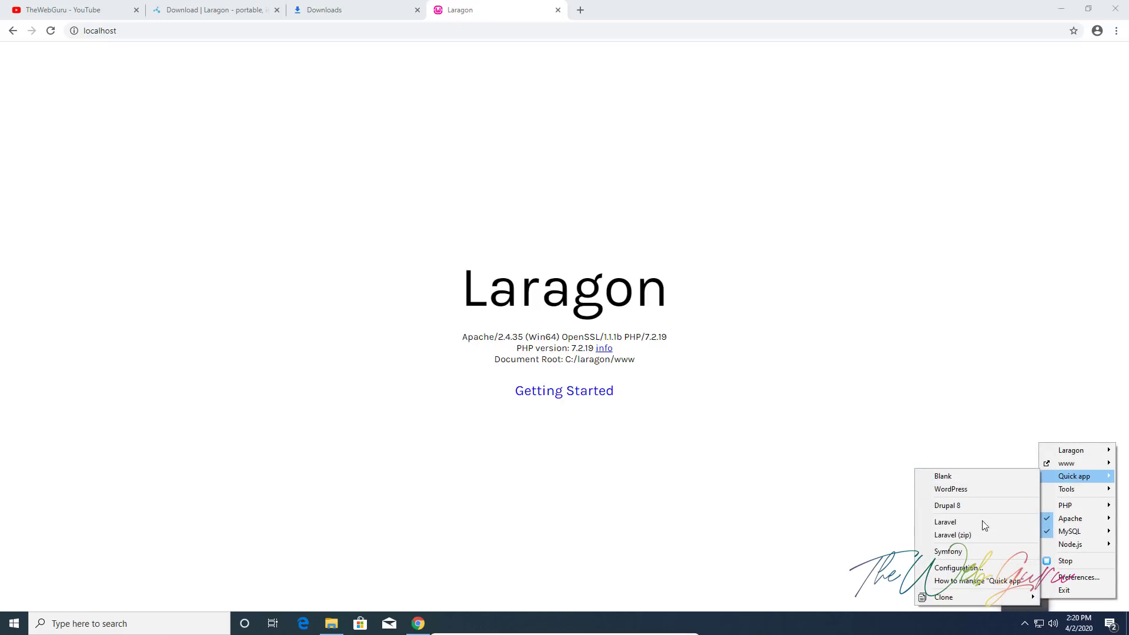
pyautogui.click(977, 488)
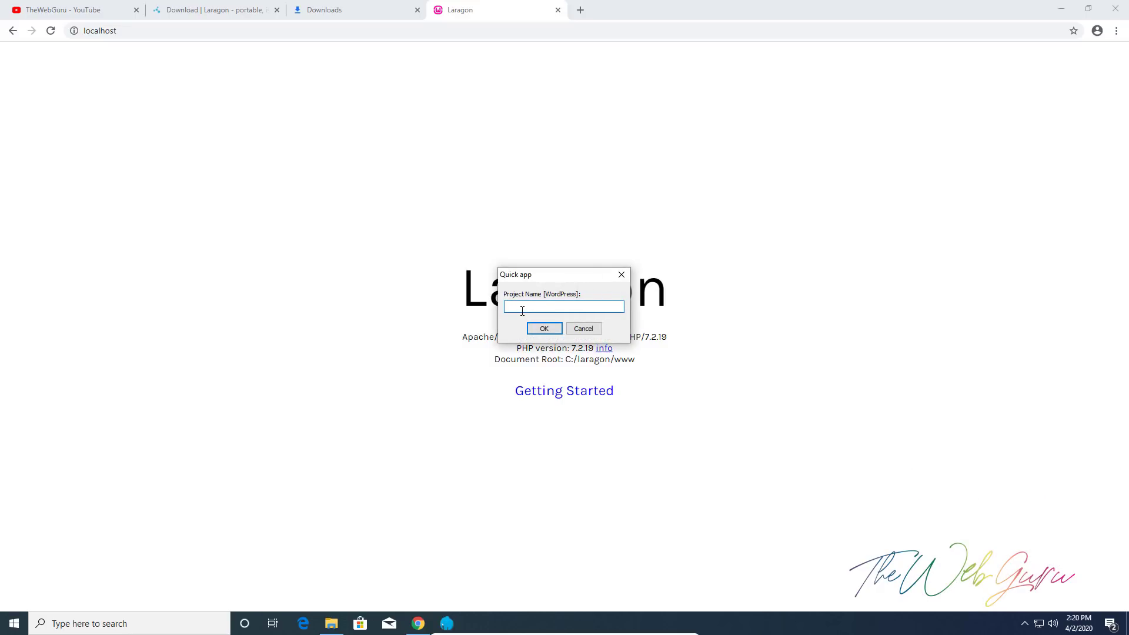
pyautogui.write('demo')
pyautogui.click(544, 329)
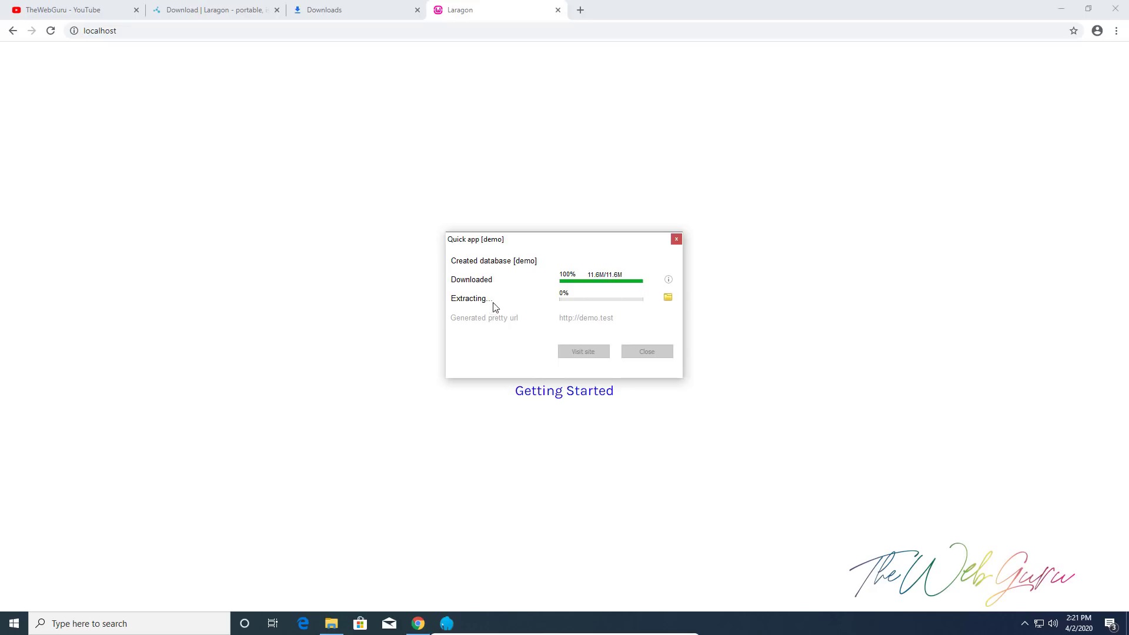
pyautogui.click(336, 616)
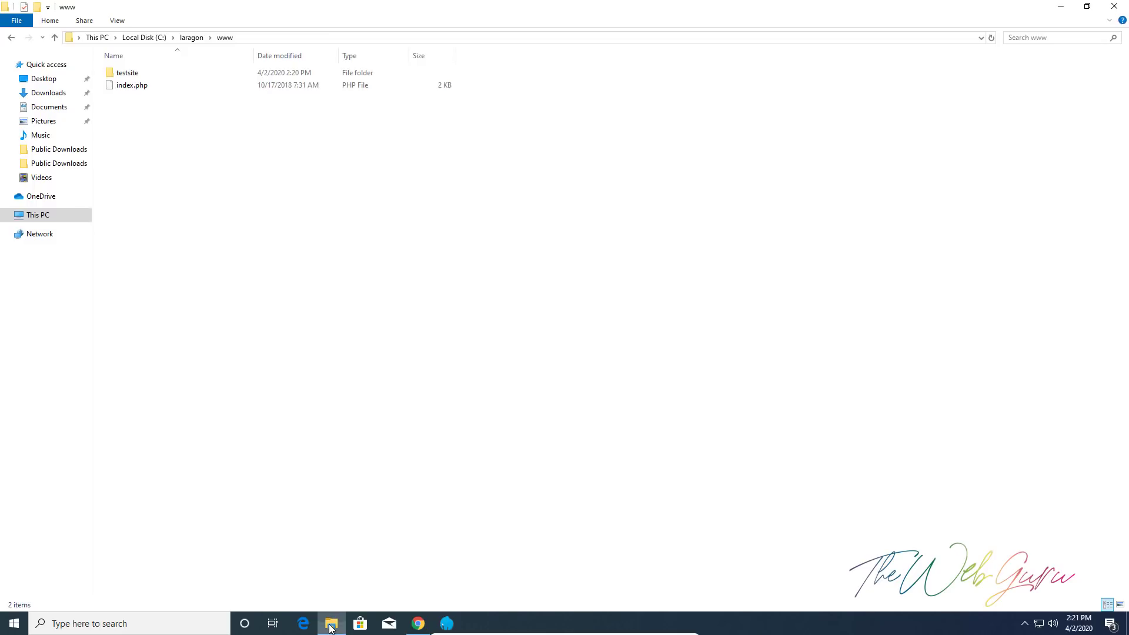
# Move the quick app progress window aside and approve the administrator permission prompt
pyautogui.click(446, 622)
pyautogui.moveTo(556, 245); pyautogui.dragTo(663, 136)
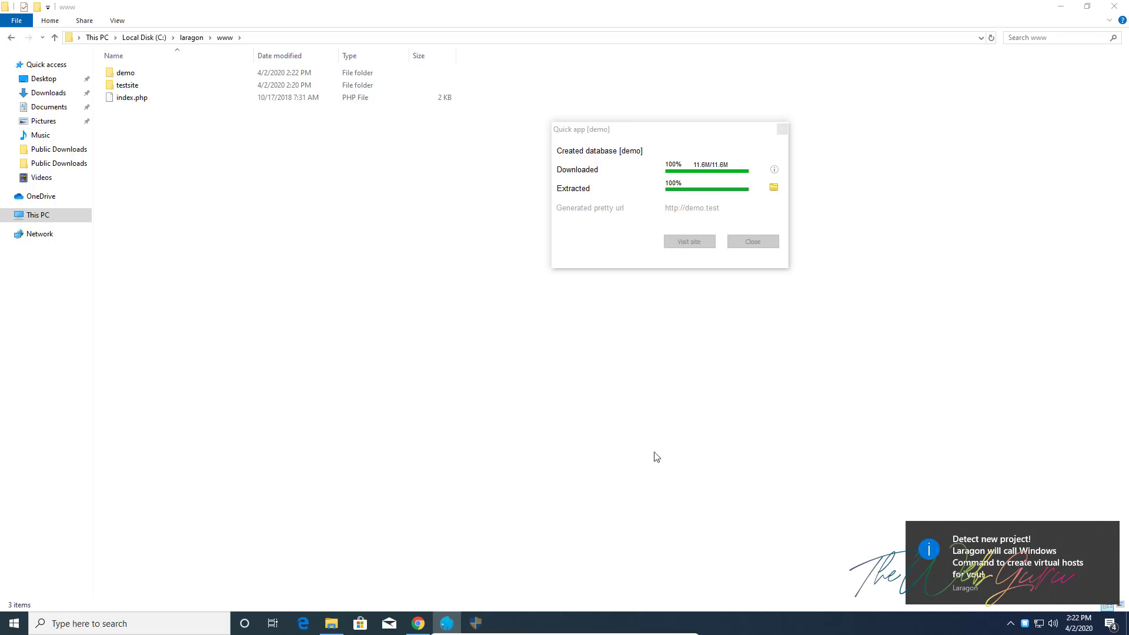
pyautogui.click(483, 622)
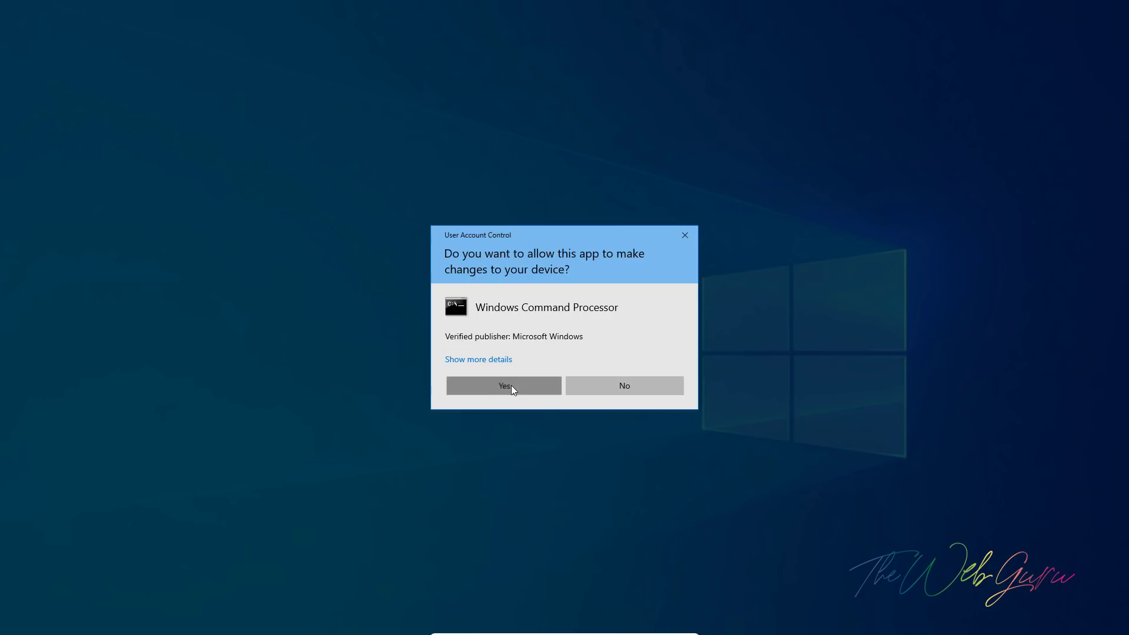
pyautogui.click(511, 387)
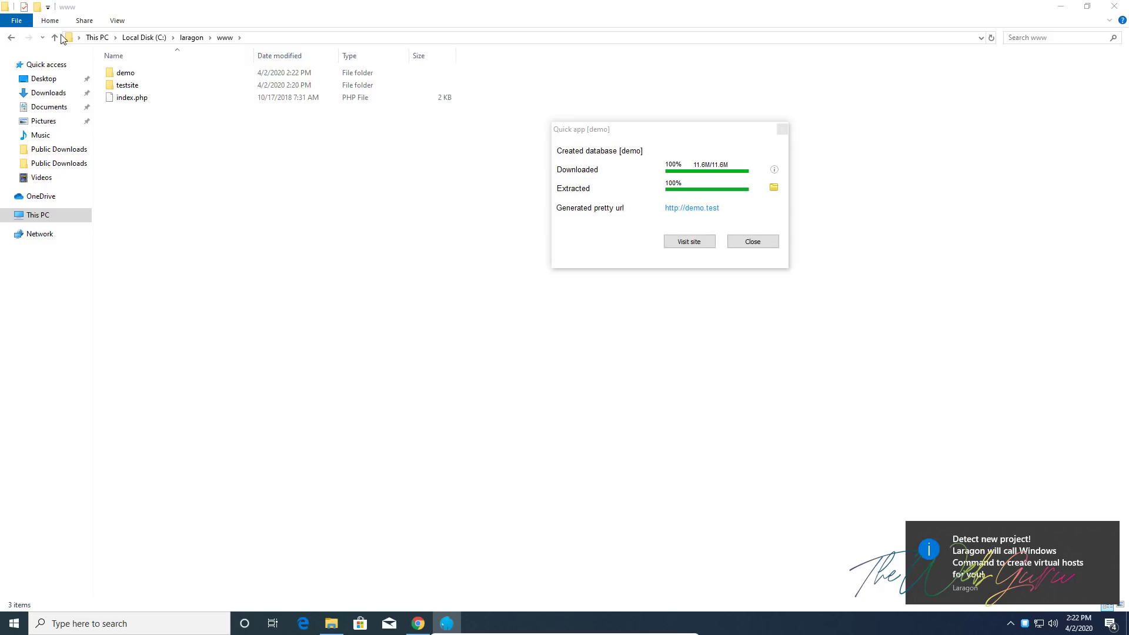
# Inspect the WordPress files in the demo folder, then open the demo site in the browser
pyautogui.click(131, 75)
pyautogui.doubleClick(131, 76)
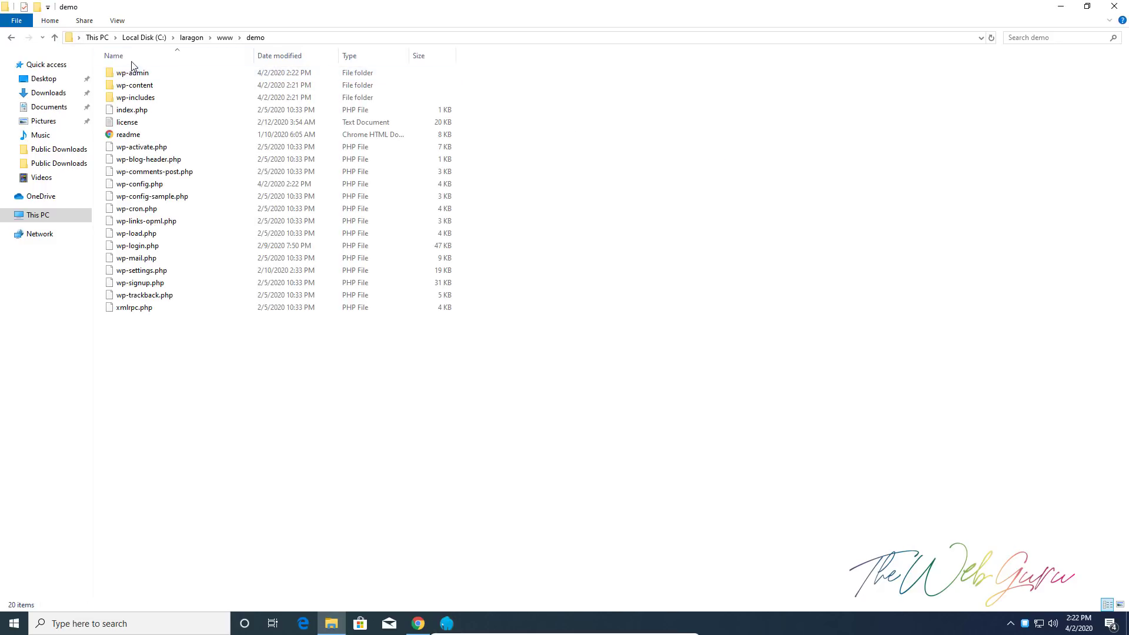
pyautogui.hotkey('alt', 'Left')
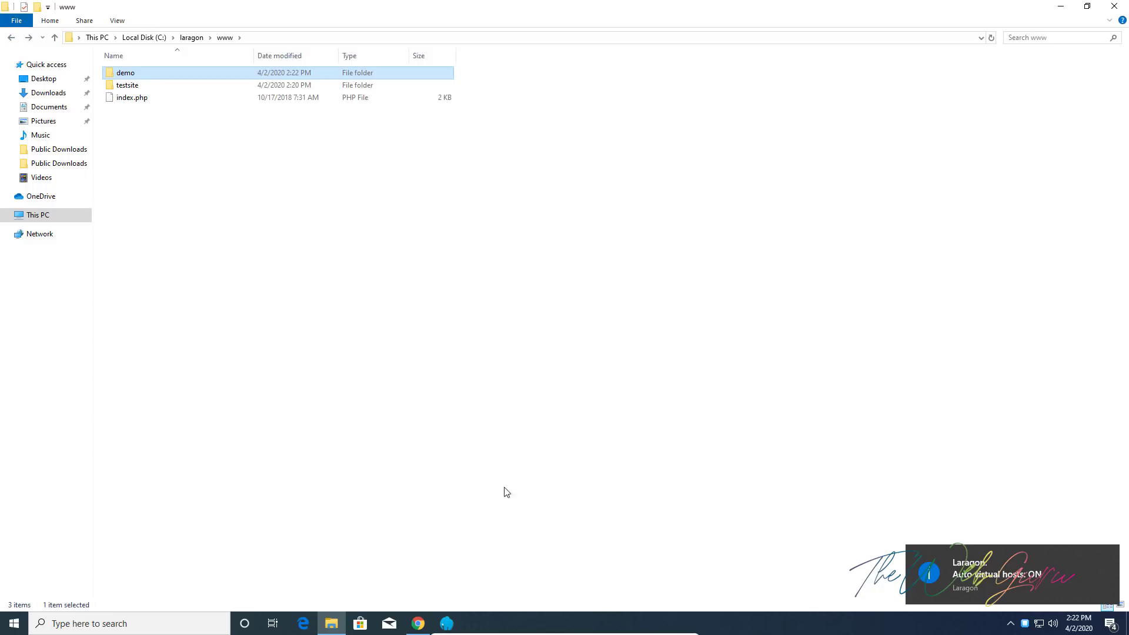
pyautogui.click(447, 624)
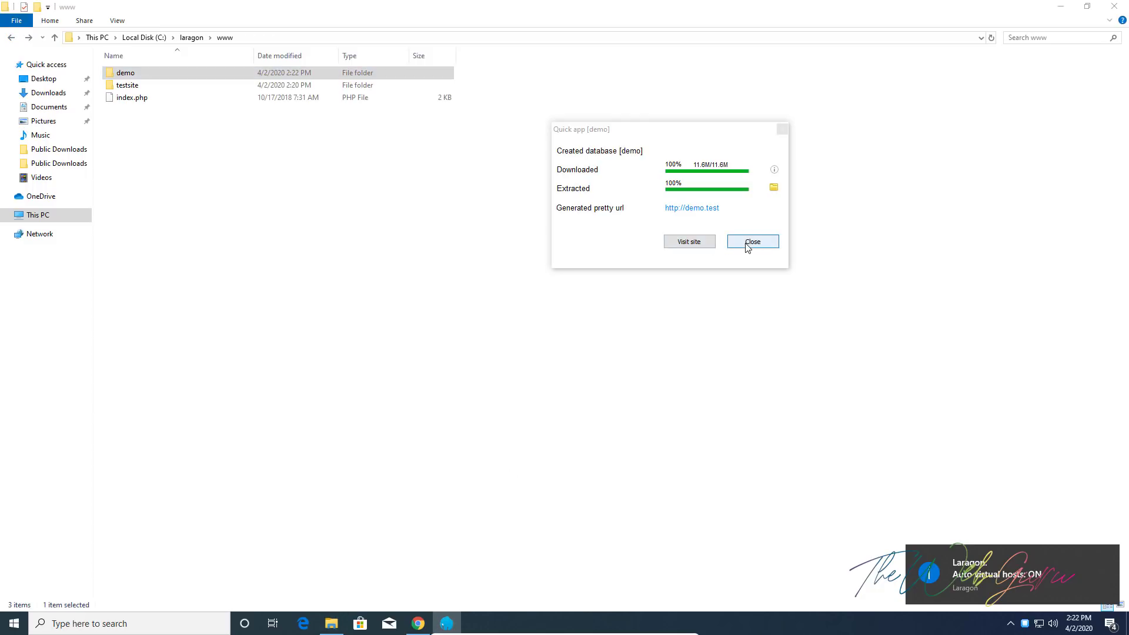
pyautogui.click(700, 246)
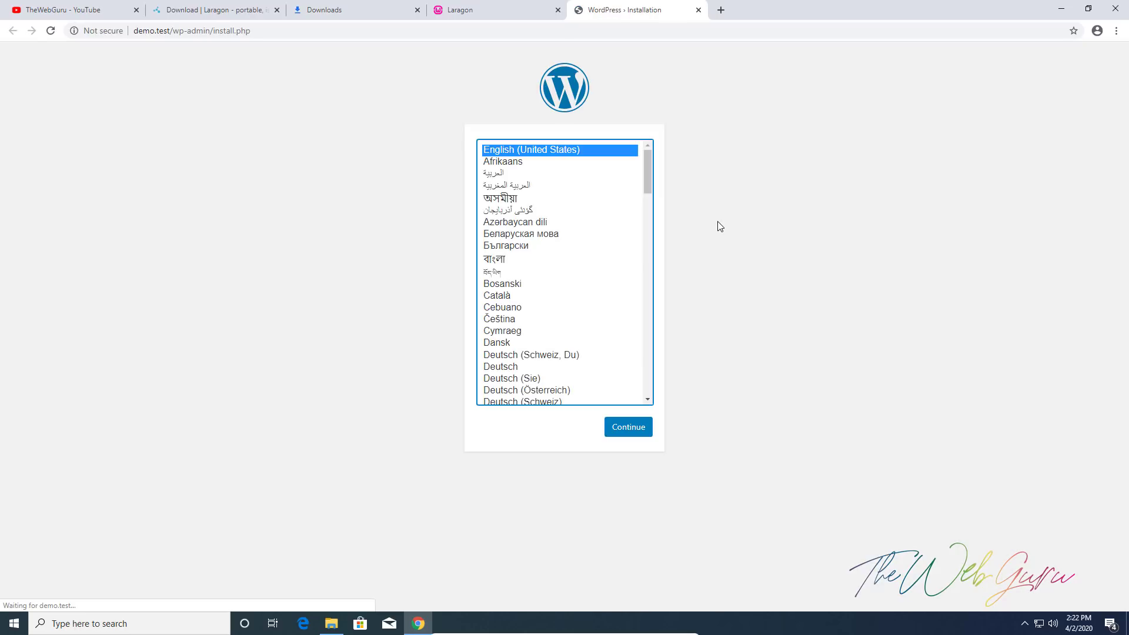
# Install WordPress in English titled 'Demo of Laragon' with an admin username, confirmed weak password and e-mail
pyautogui.click(626, 433)
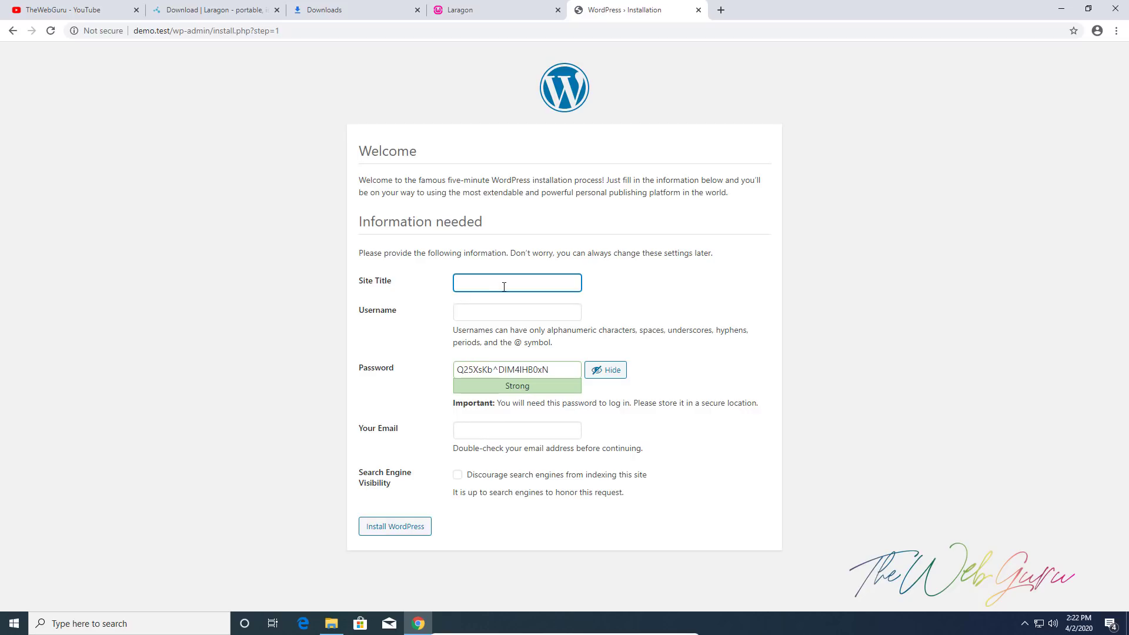
pyautogui.write('Demo of Laragon')
pyautogui.press('Tab')
pyautogui.write('pankaj')
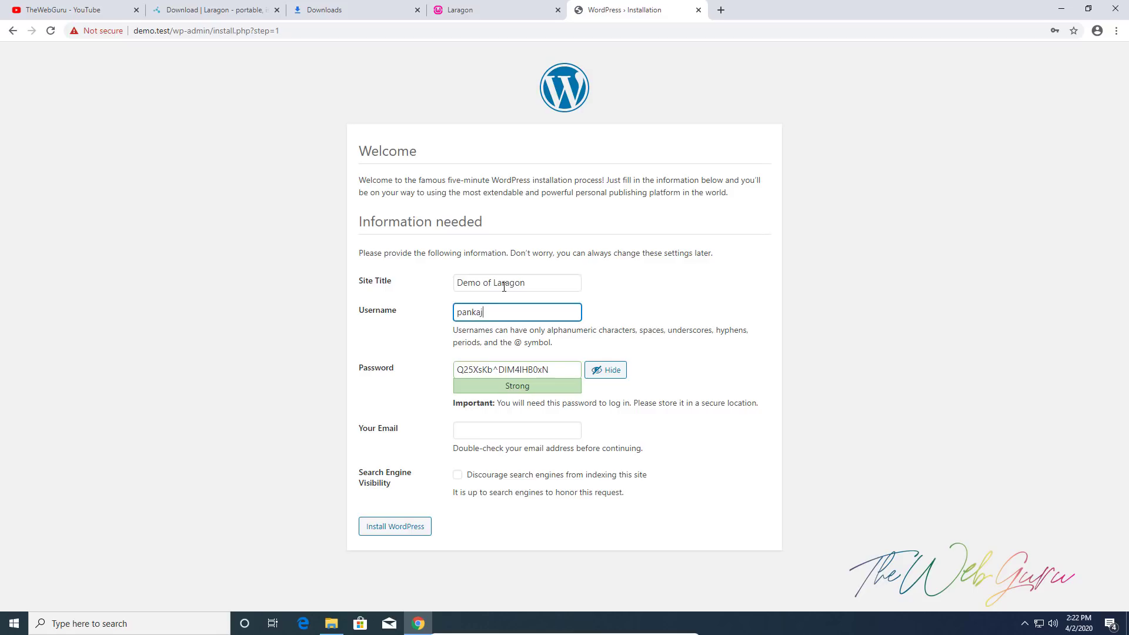
pyautogui.press('Tab')
pyautogui.write('123456')
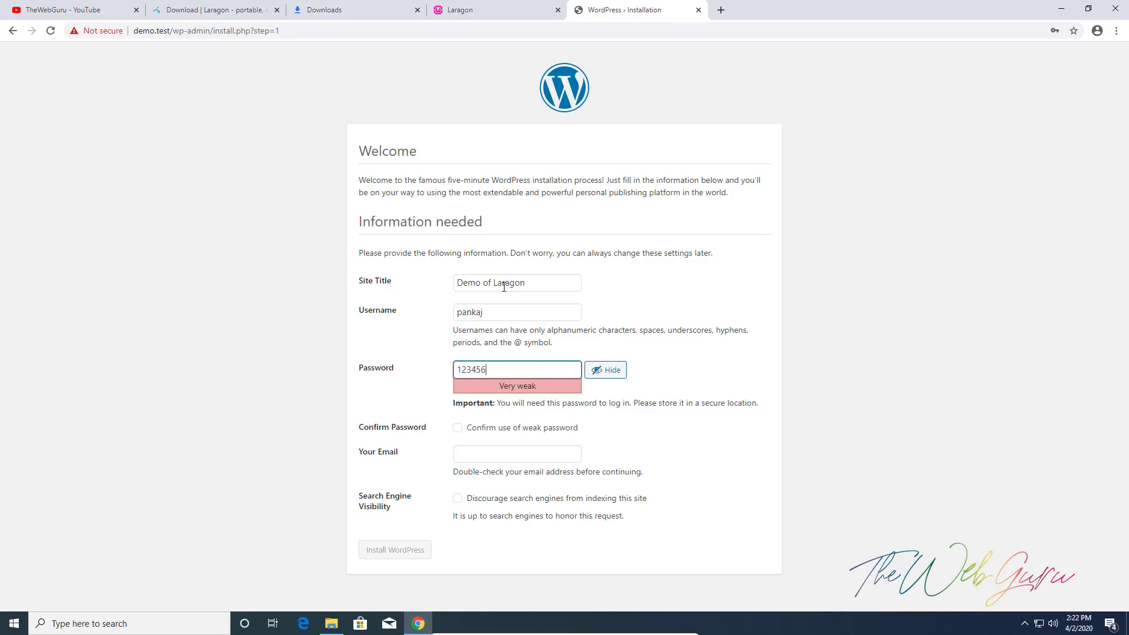
pyautogui.press('Tab')
pyautogui.press('Tab')
pyautogui.press('space')
pyautogui.press('Tab')
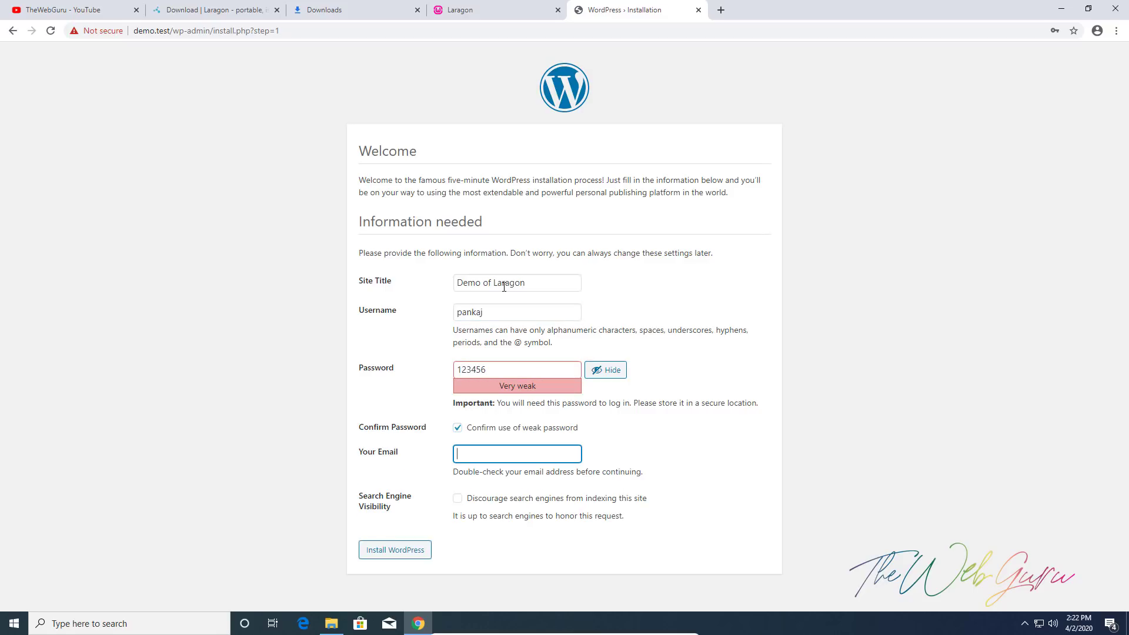
pyautogui.press('Tab')
pyautogui.click(407, 549)
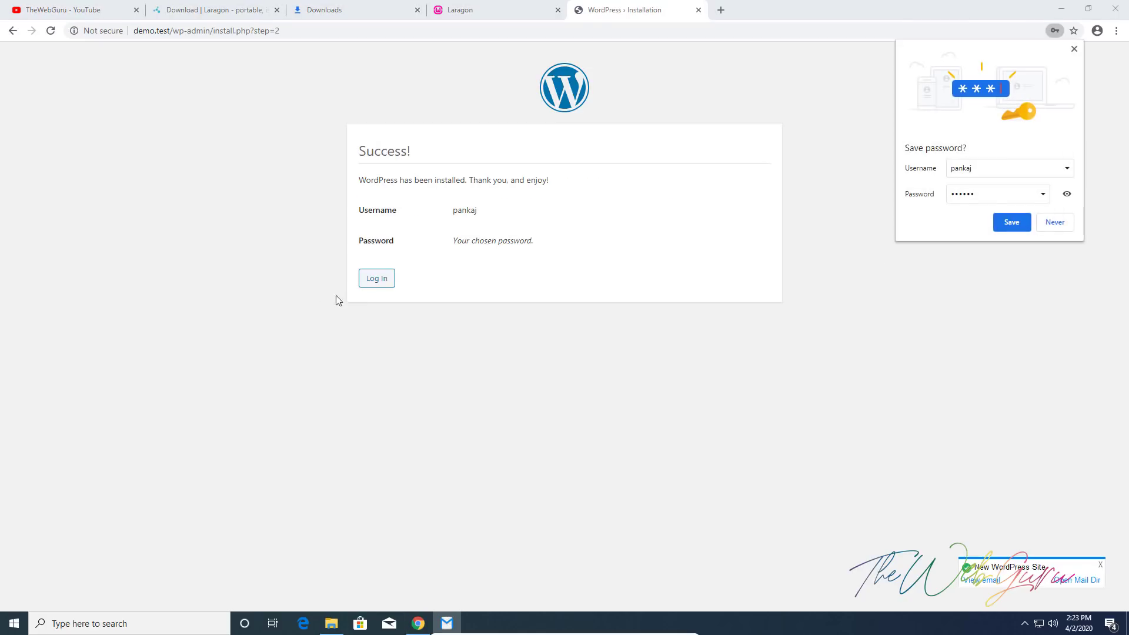
# Load the demo.test homepage in the browser
pyautogui.click(177, 33)
pyautogui.write('demo.test')
pyautogui.press('Return')
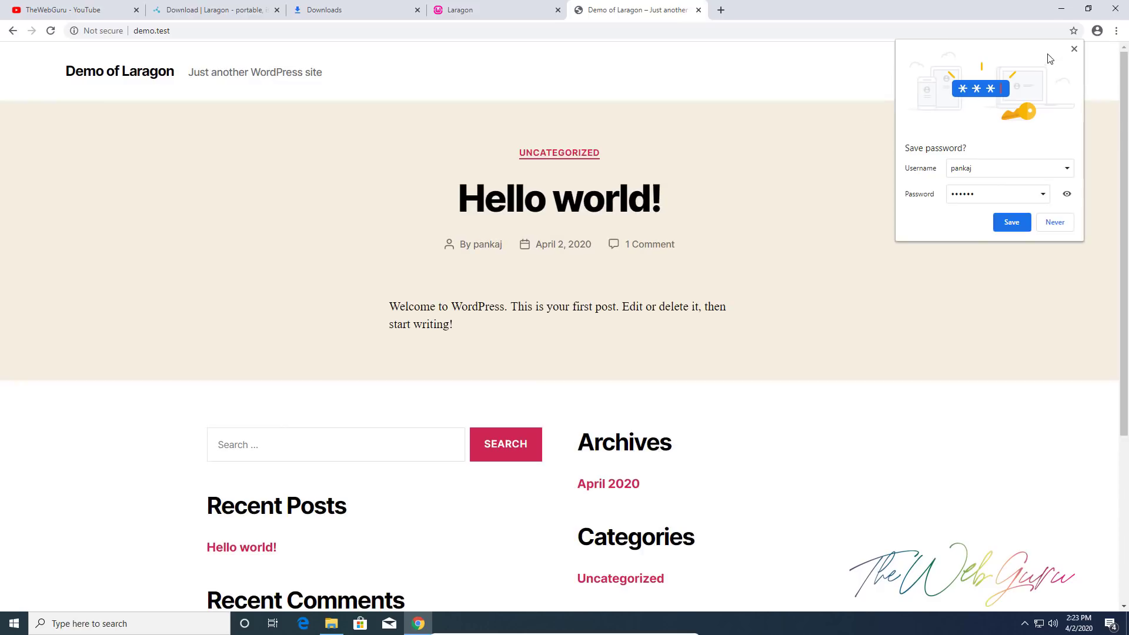
# Log in to the WordPress admin with the admin username and password
pyautogui.click(1074, 48)
pyautogui.scroll(-4, 832, 317)
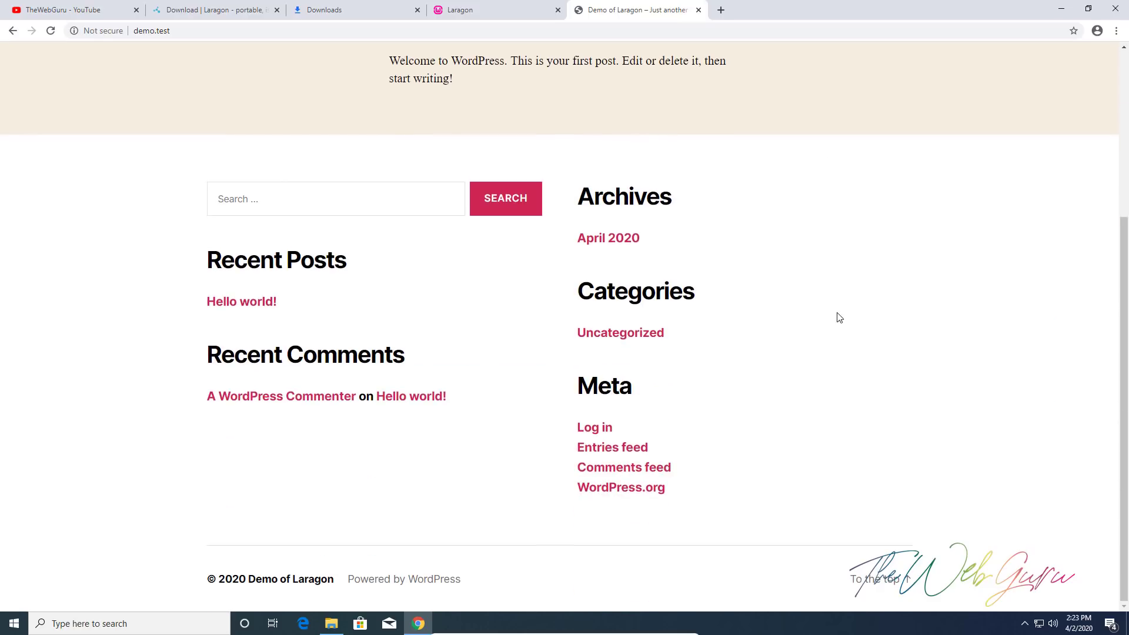
pyautogui.scroll(4, 840, 315)
pyautogui.scroll(-1, 632, 373)
pyautogui.scroll(-3, 632, 374)
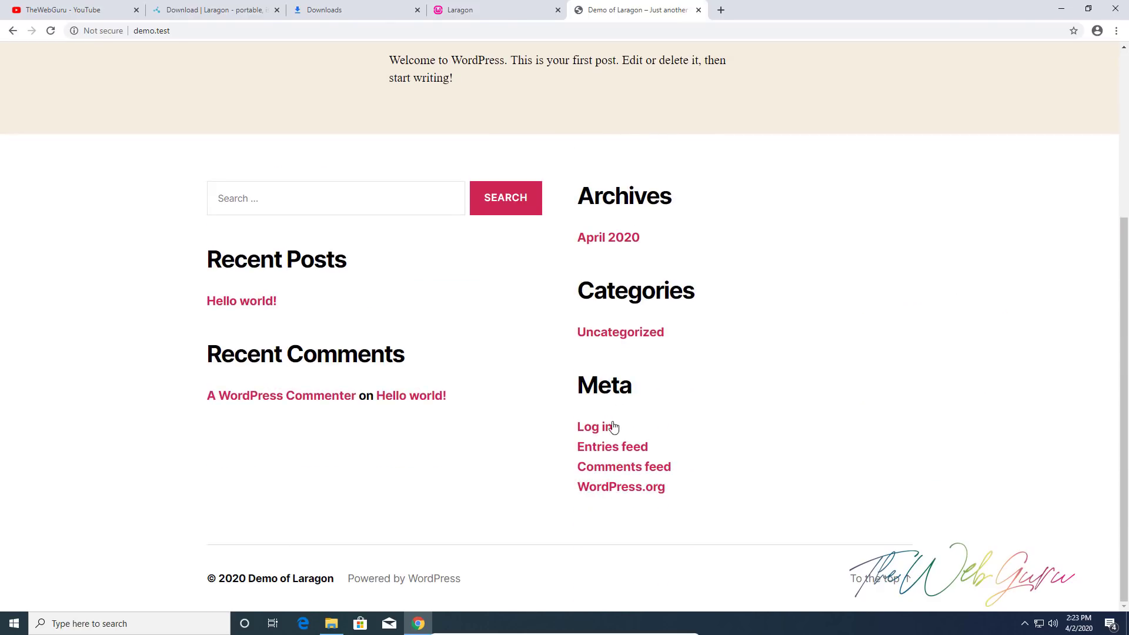
pyautogui.click(604, 429)
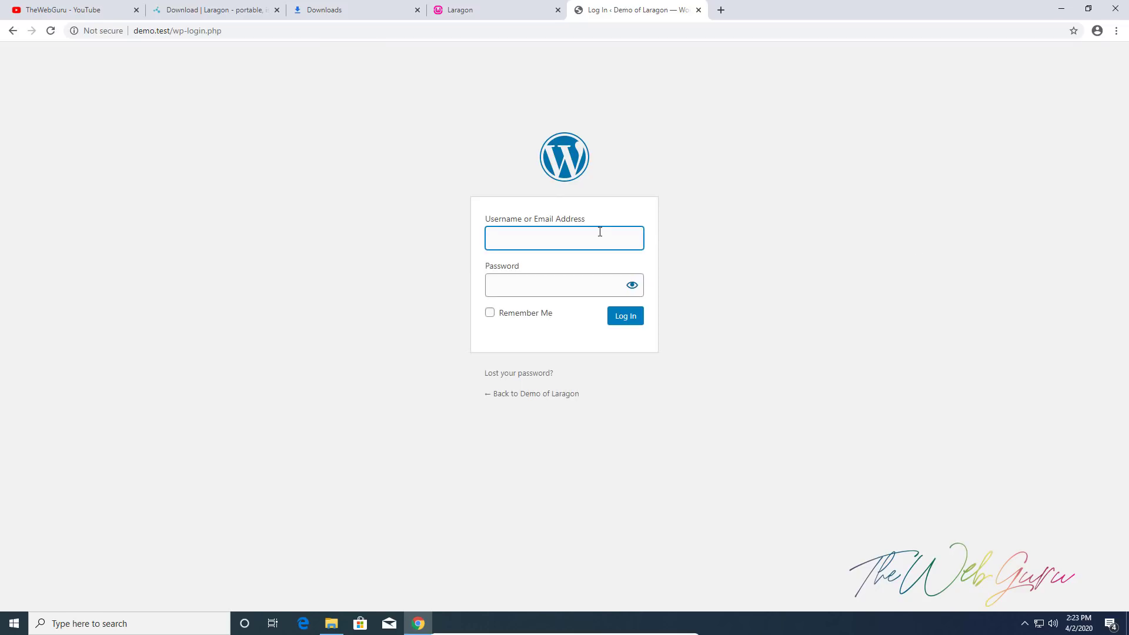
pyautogui.write('pankaj')
pyautogui.press('Tab')
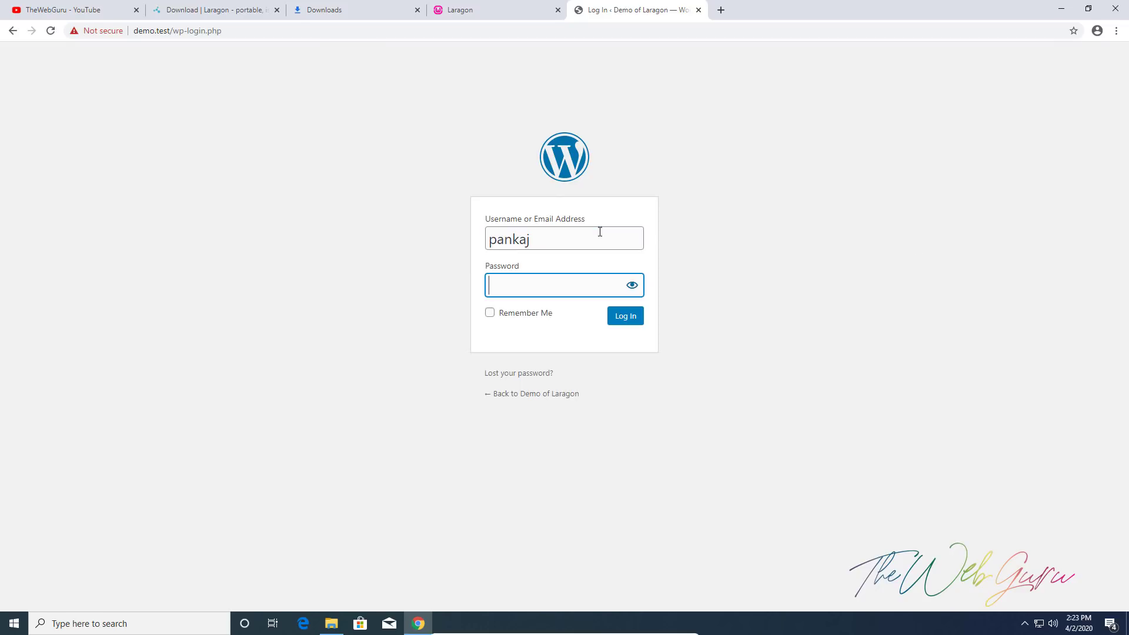
pyautogui.press('Return')
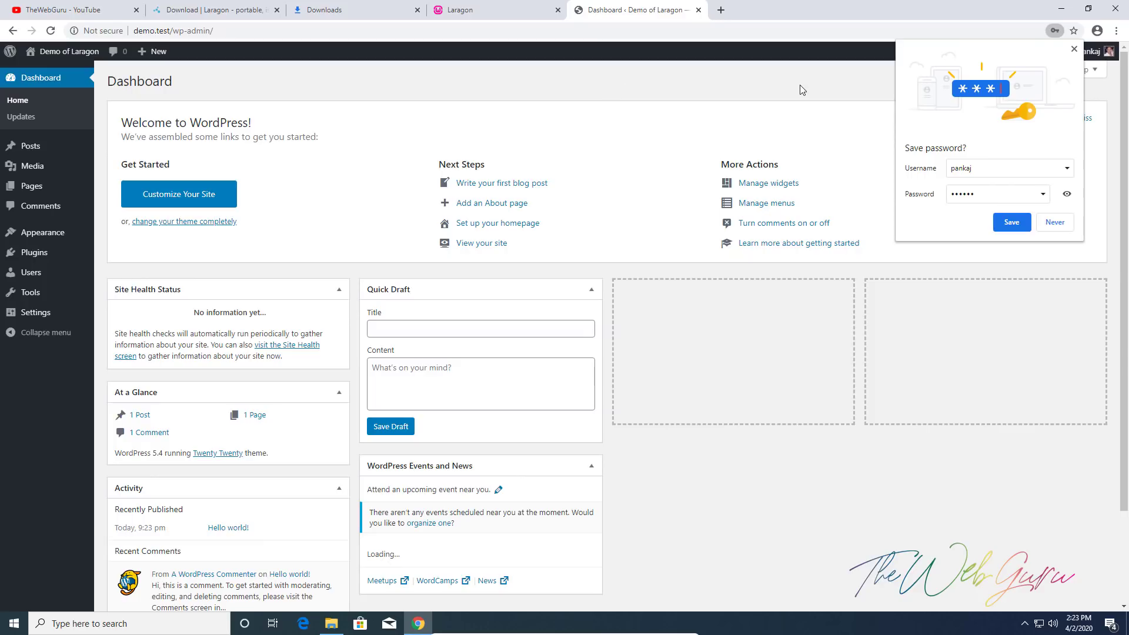
# Open the live demo.test site in a new tab from the admin bar
pyautogui.moveTo(85, 56)
pyautogui.click(51, 78)
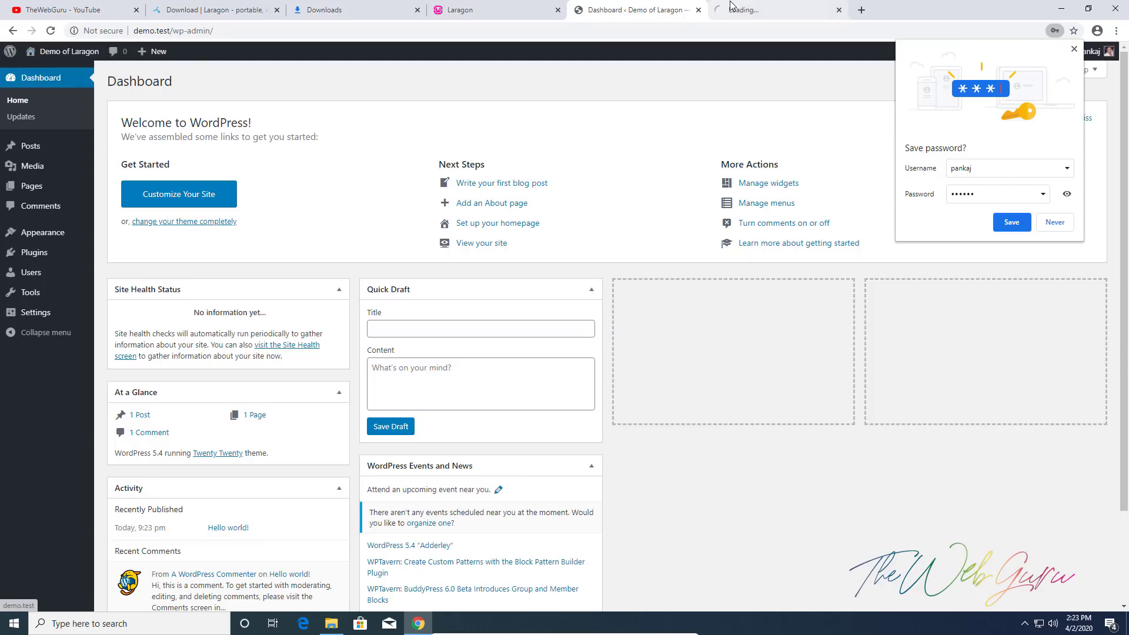
pyautogui.click(1025, 623)
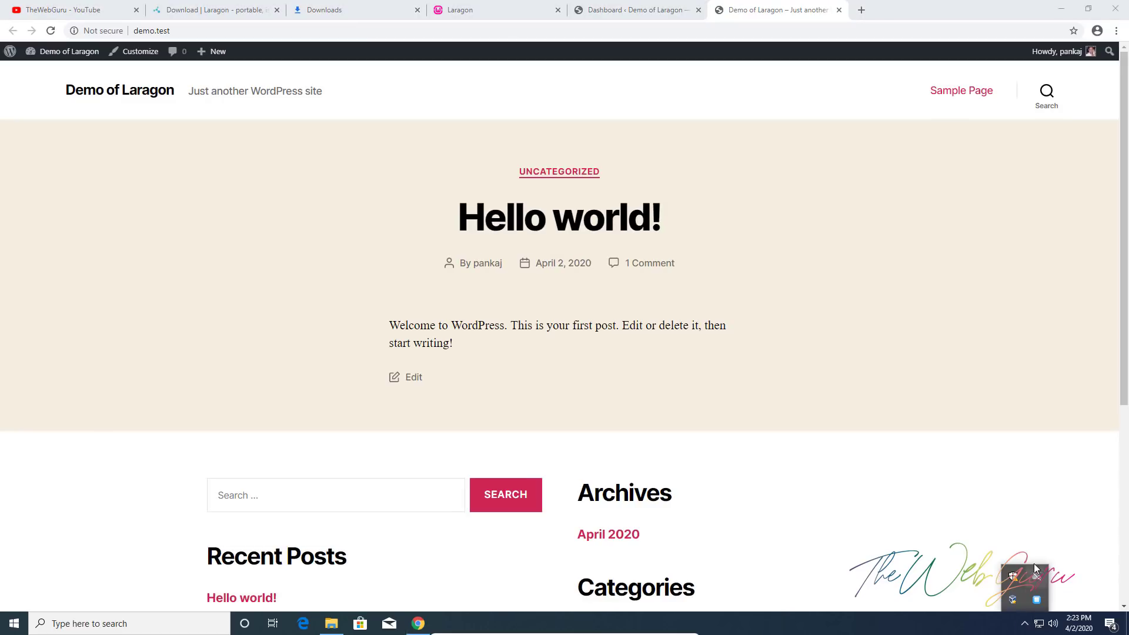
pyautogui.rightClick(1038, 601)
pyautogui.moveTo(1074, 475)
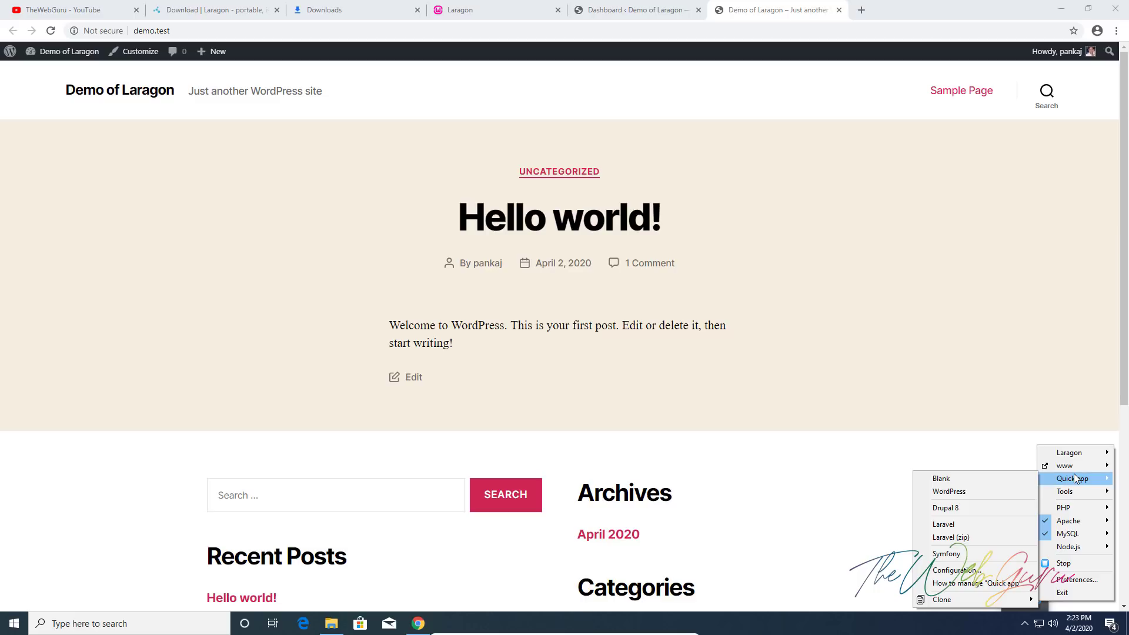
pyautogui.moveTo(1072, 509)
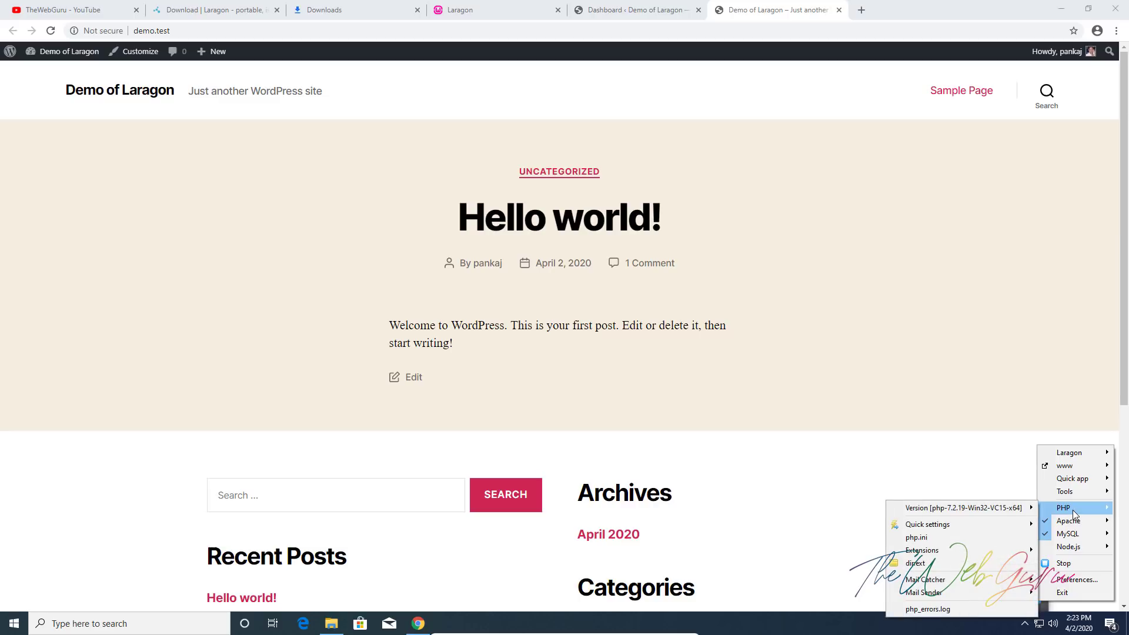
pyautogui.moveTo(997, 510)
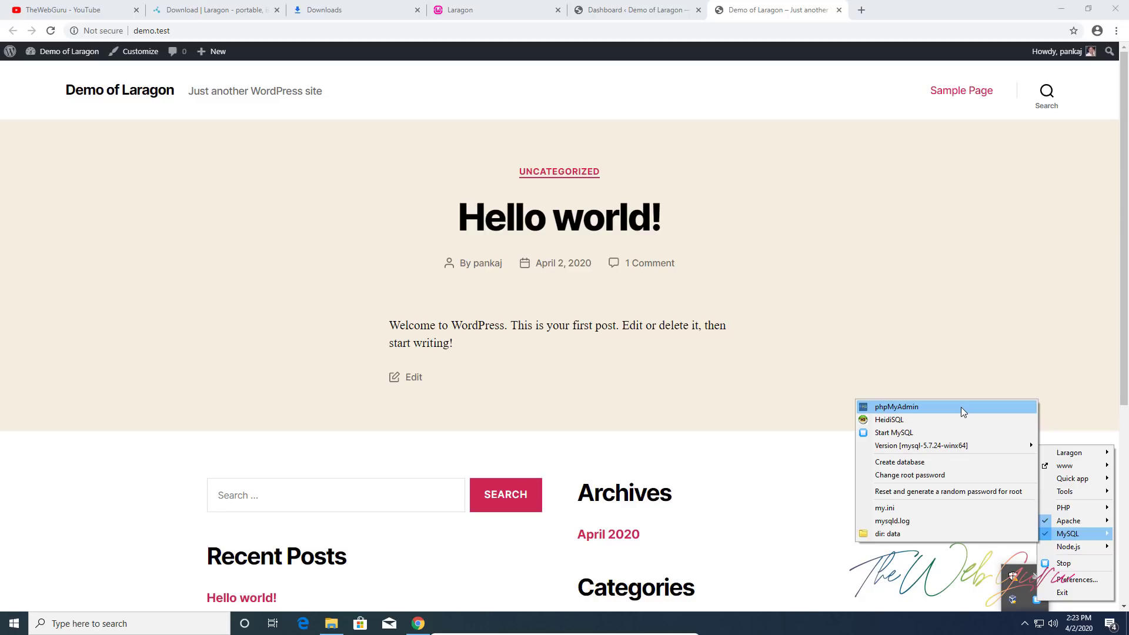
pyautogui.click(961, 407)
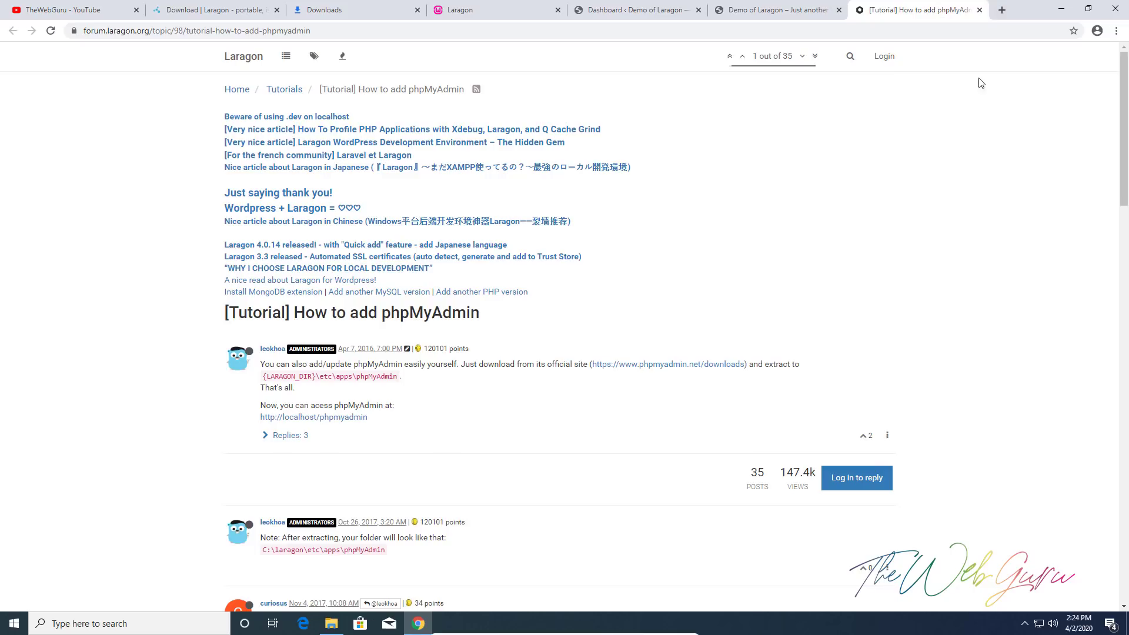
pyautogui.middleClick(936, 7)
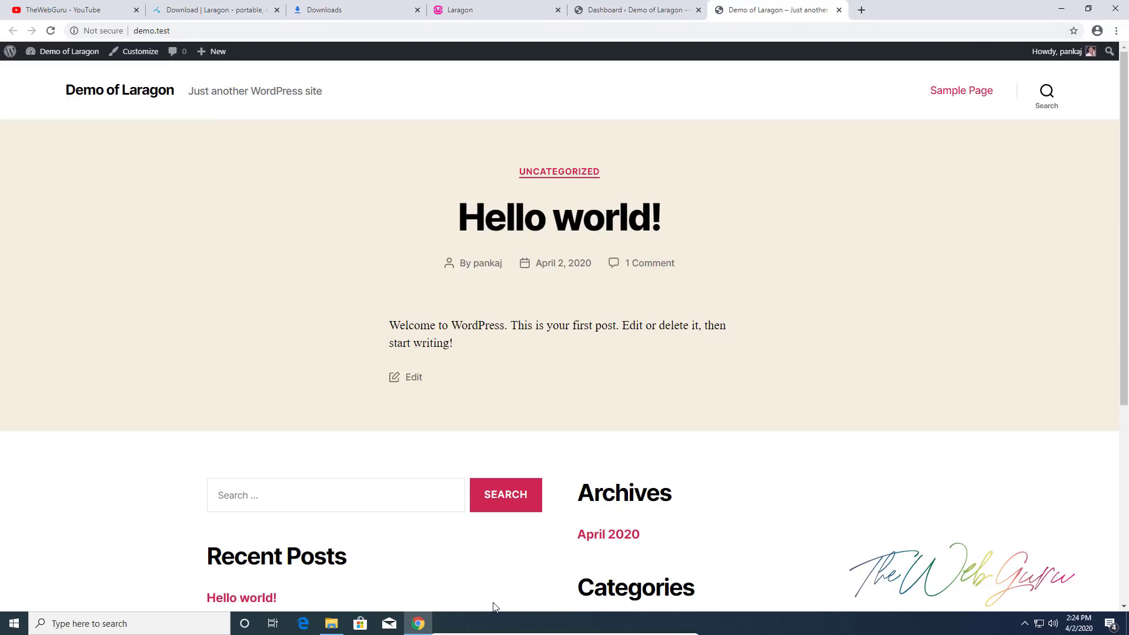
# Launch HeidiSQL from Laragon, connect, and list the demo database's 12 WordPress tables
pyautogui.click(1026, 623)
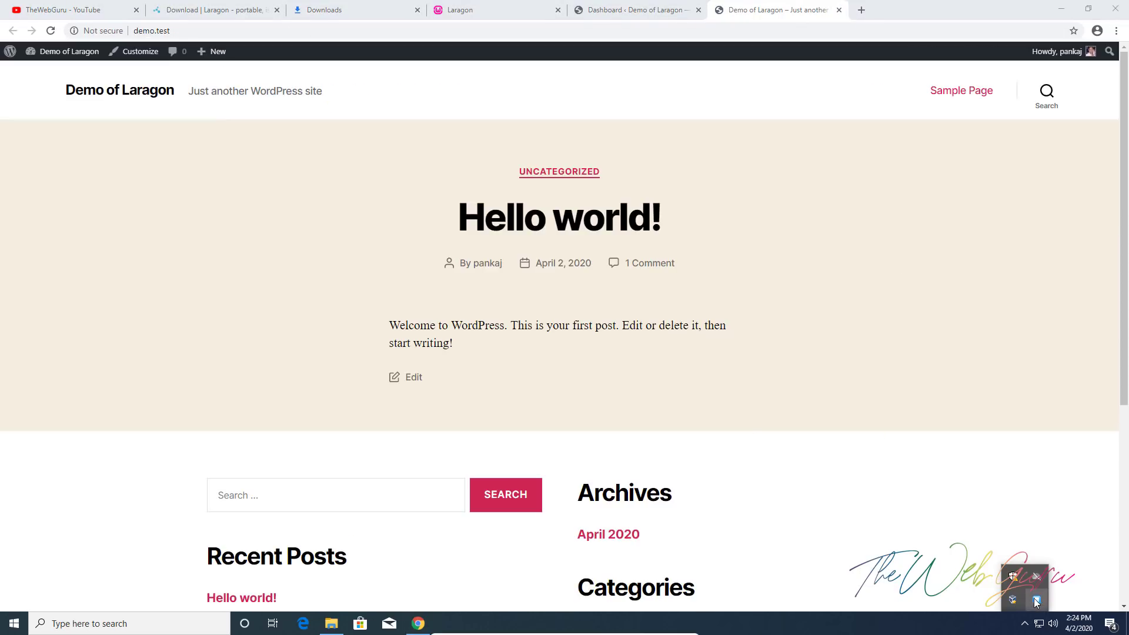
pyautogui.click(1037, 599)
pyautogui.click(559, 412)
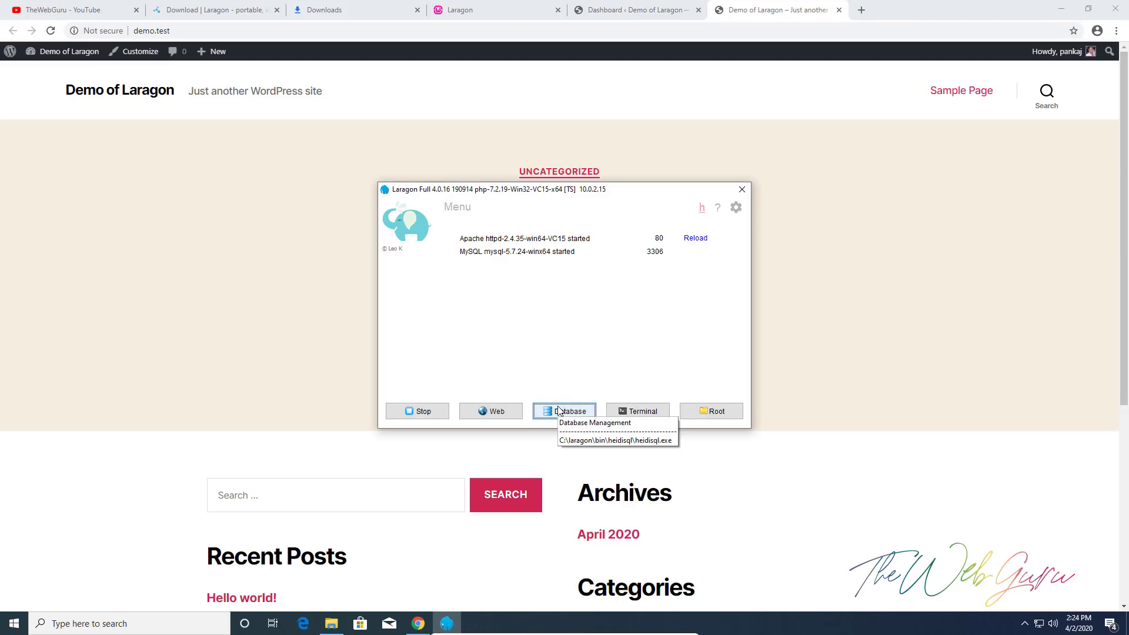
pyautogui.click(559, 410)
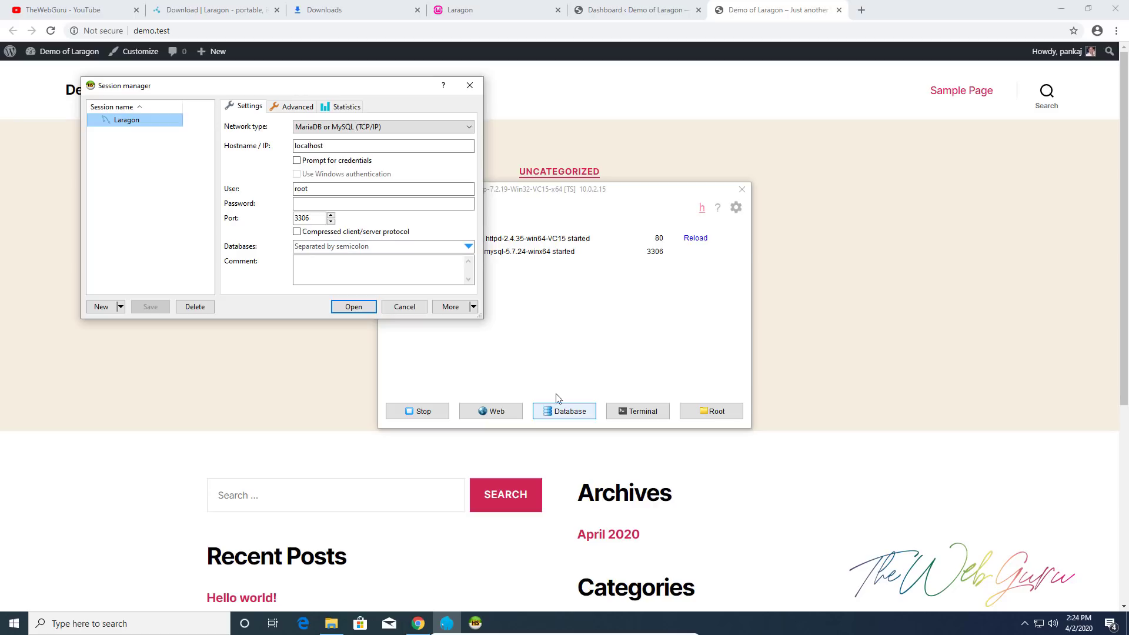
pyautogui.click(299, 109)
pyautogui.click(343, 107)
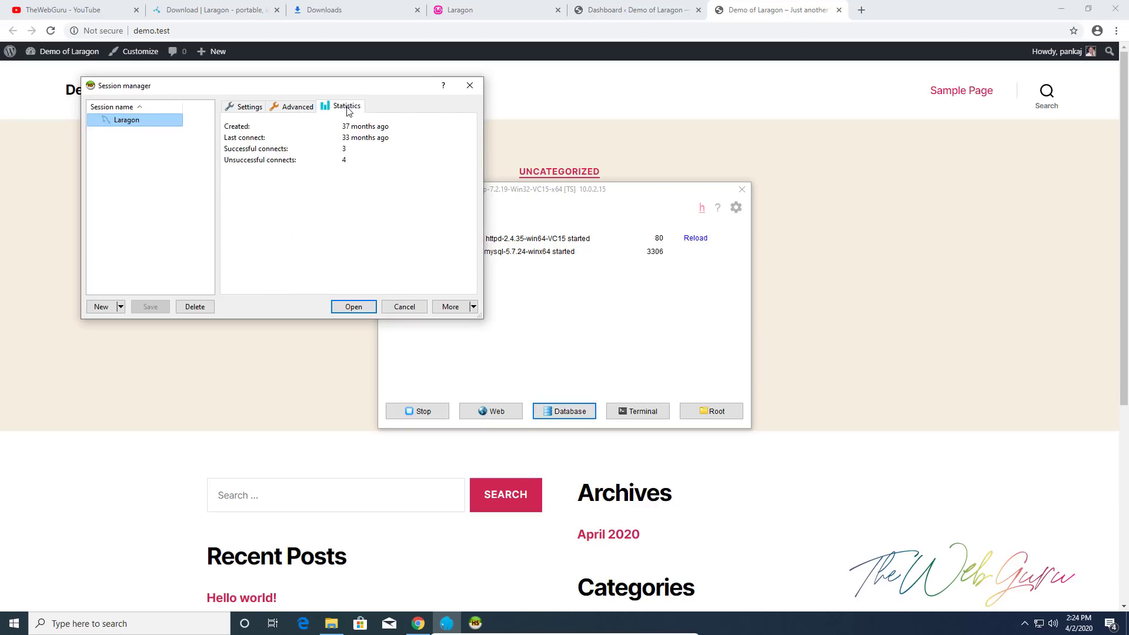
pyautogui.click(246, 107)
pyautogui.doubleClick(126, 121)
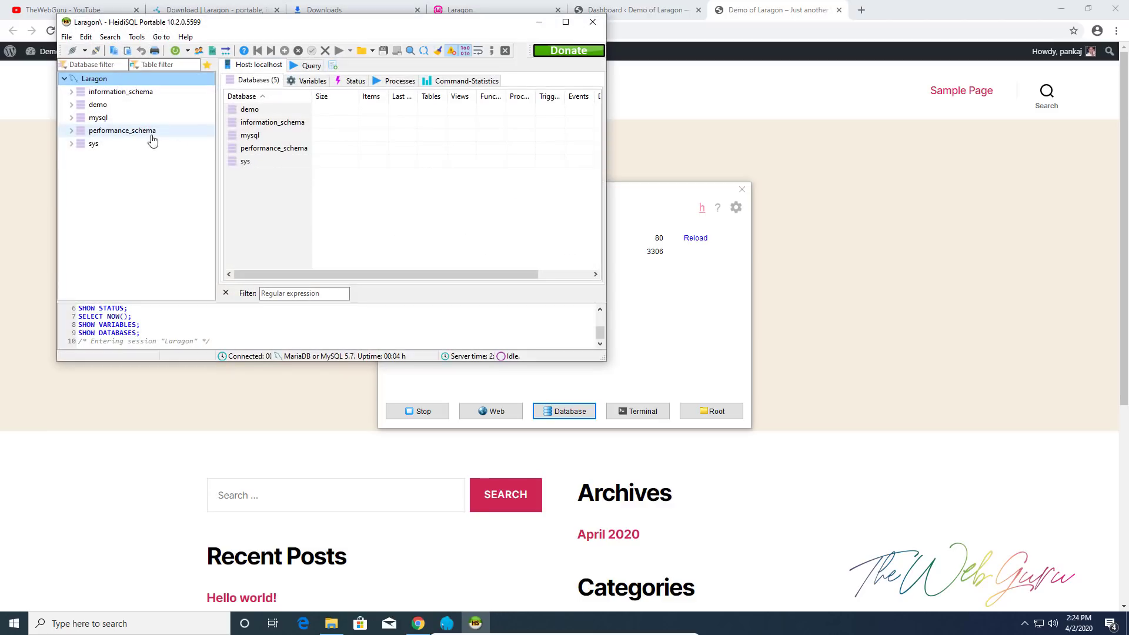
pyautogui.click(101, 105)
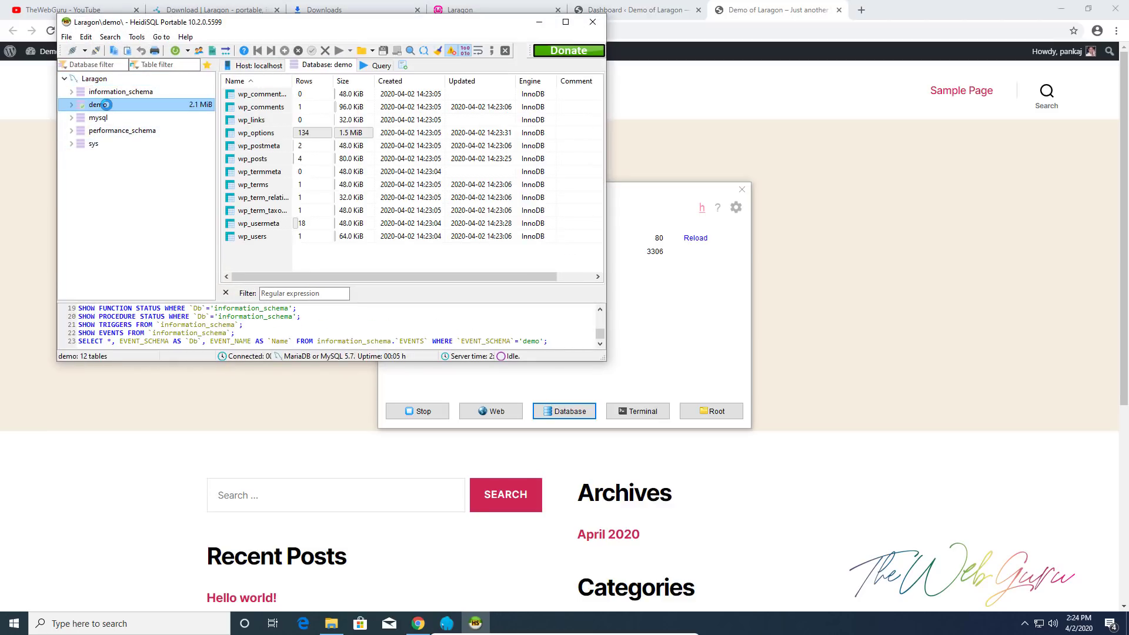
pyautogui.moveTo(292, 78); pyautogui.dragTo(362, 77)
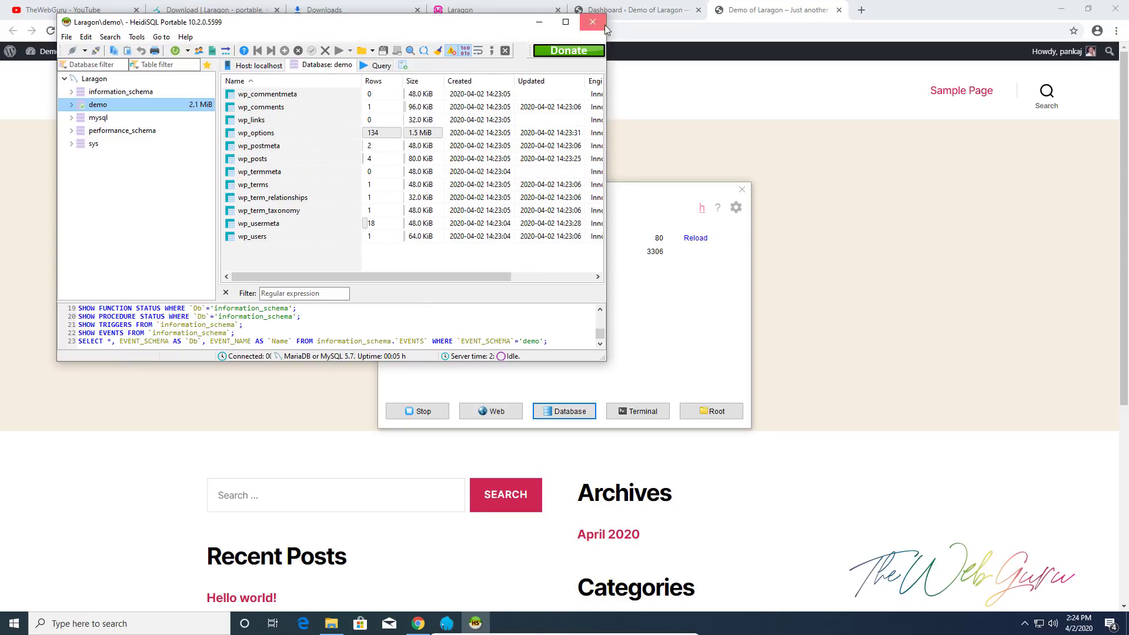
# Reconnect in an enlarged window, view the wp_options table structure, then close HeidiSQL
pyautogui.click(604, 25)
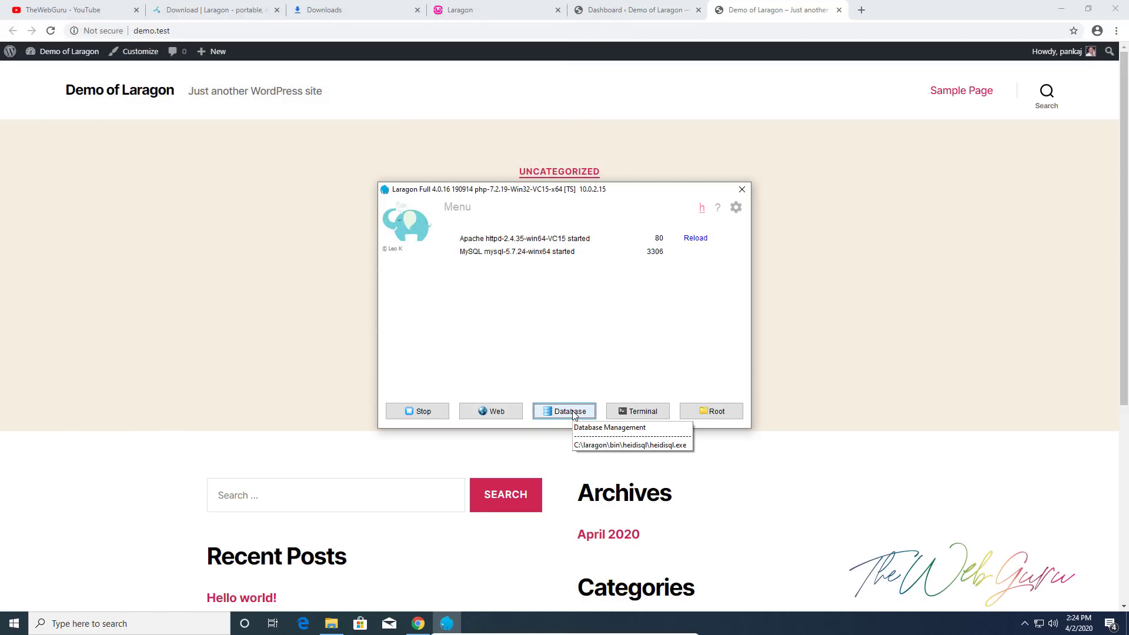
pyautogui.click(573, 413)
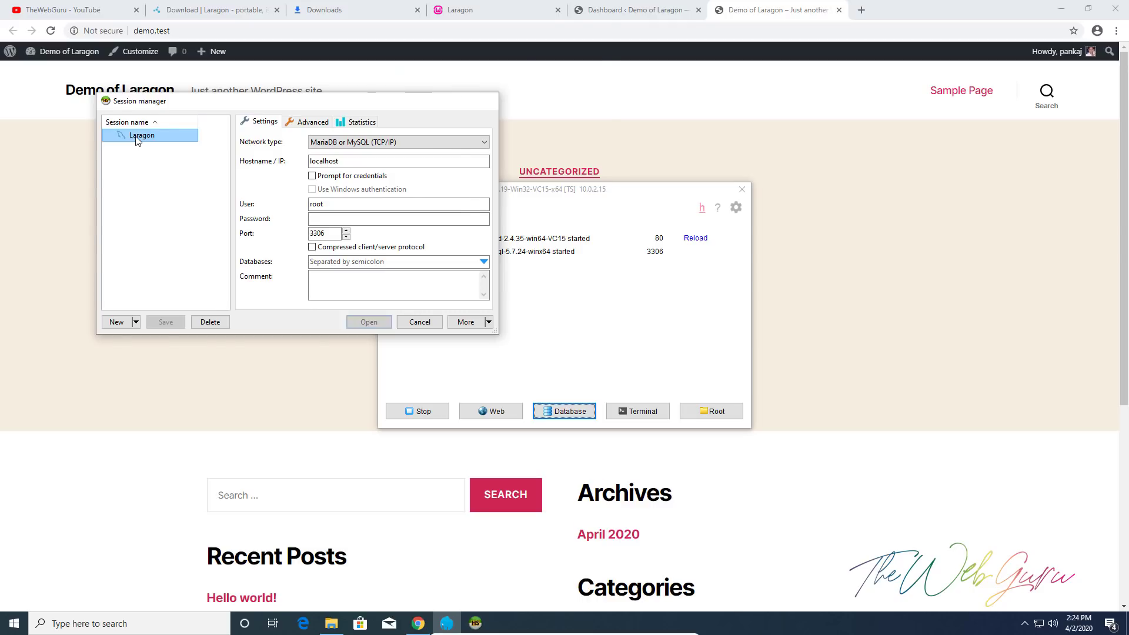
pyautogui.doubleClick(136, 140)
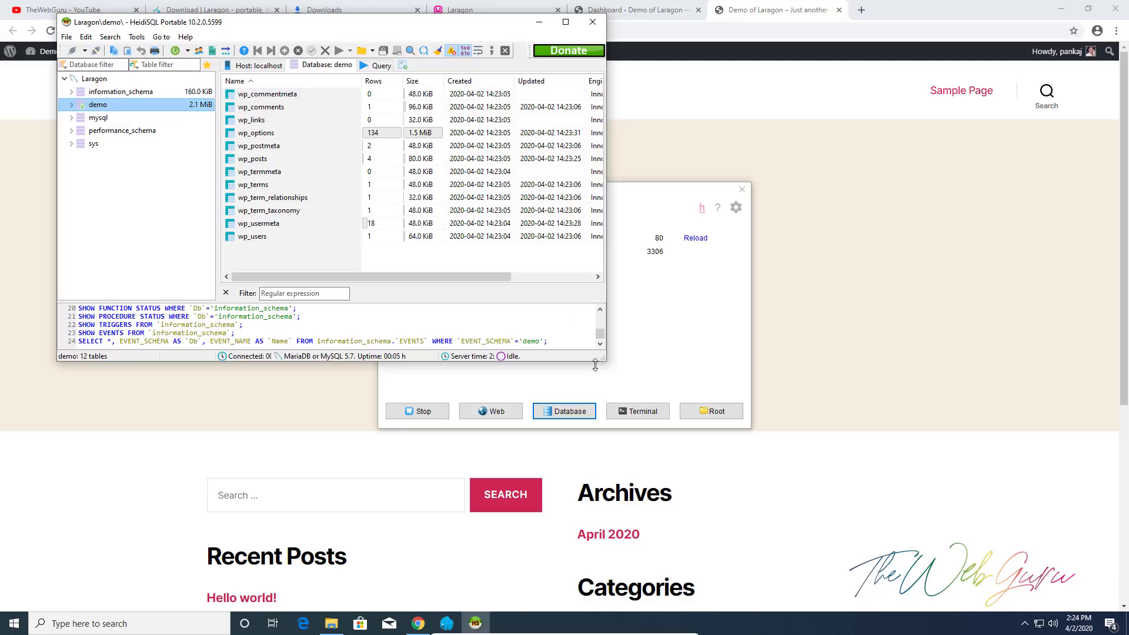
pyautogui.moveTo(606, 362); pyautogui.dragTo(944, 423)
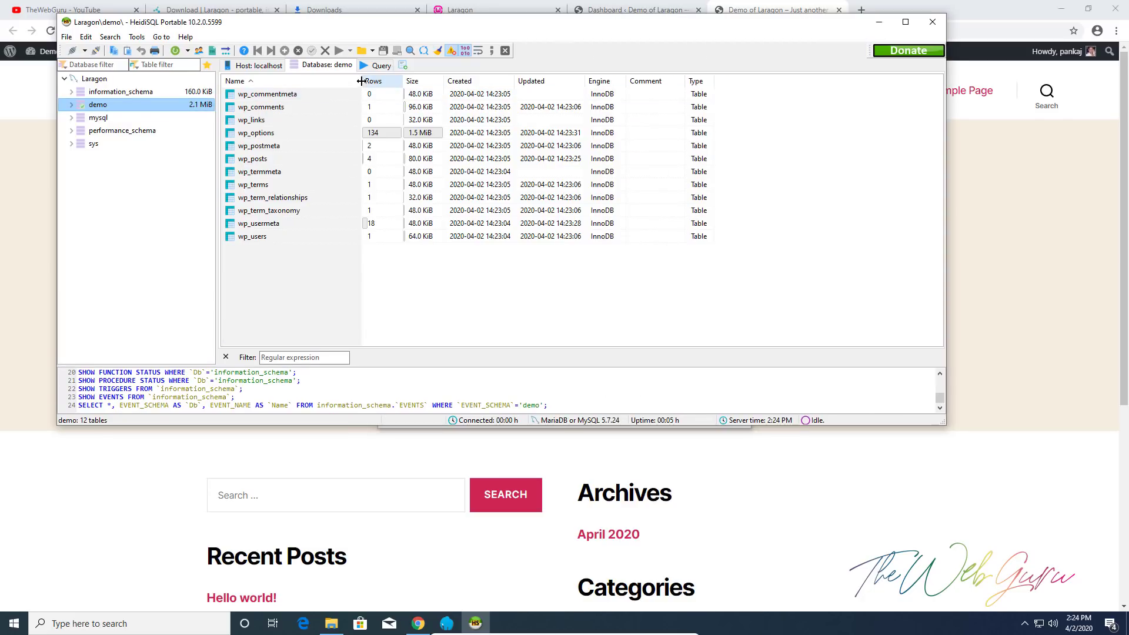
pyautogui.moveTo(361, 81); pyautogui.dragTo(465, 82)
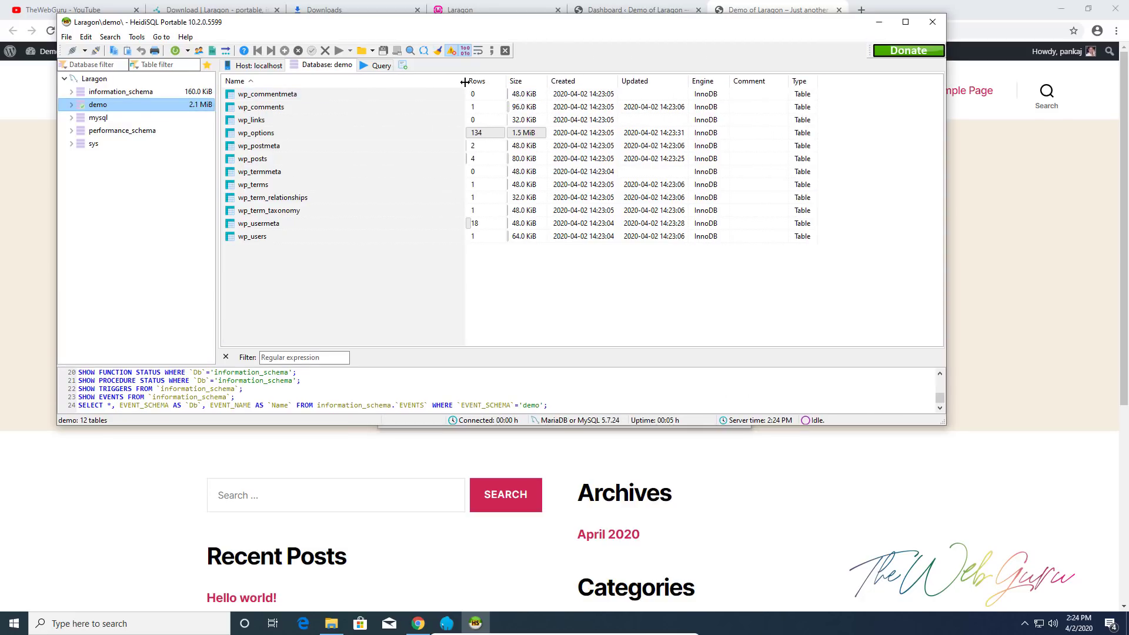
pyautogui.doubleClick(250, 133)
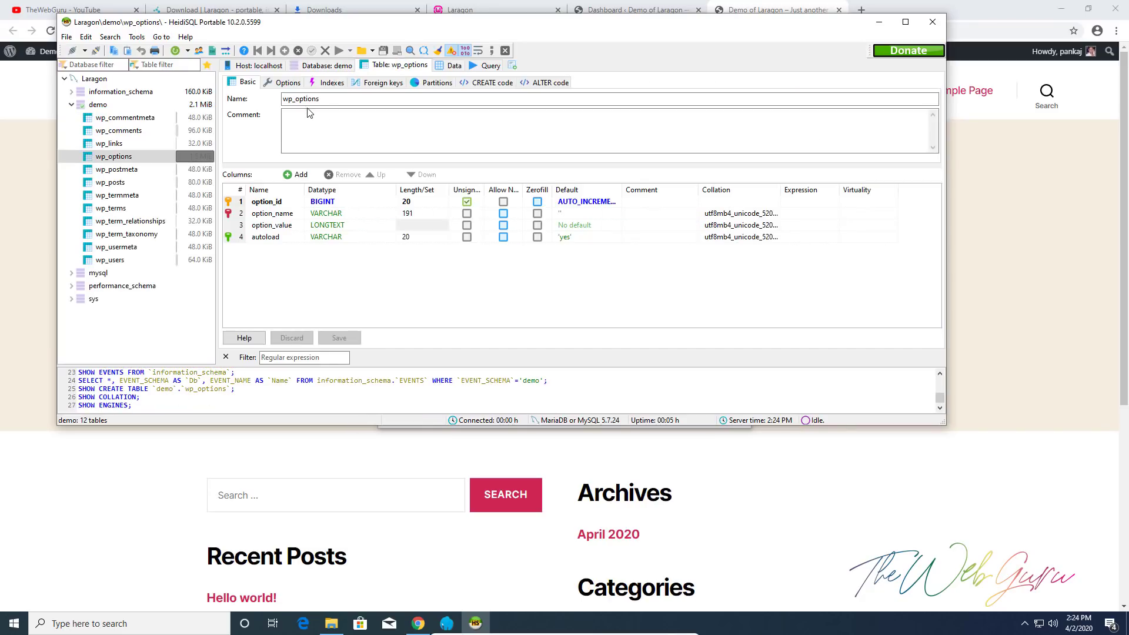
pyautogui.click(122, 158)
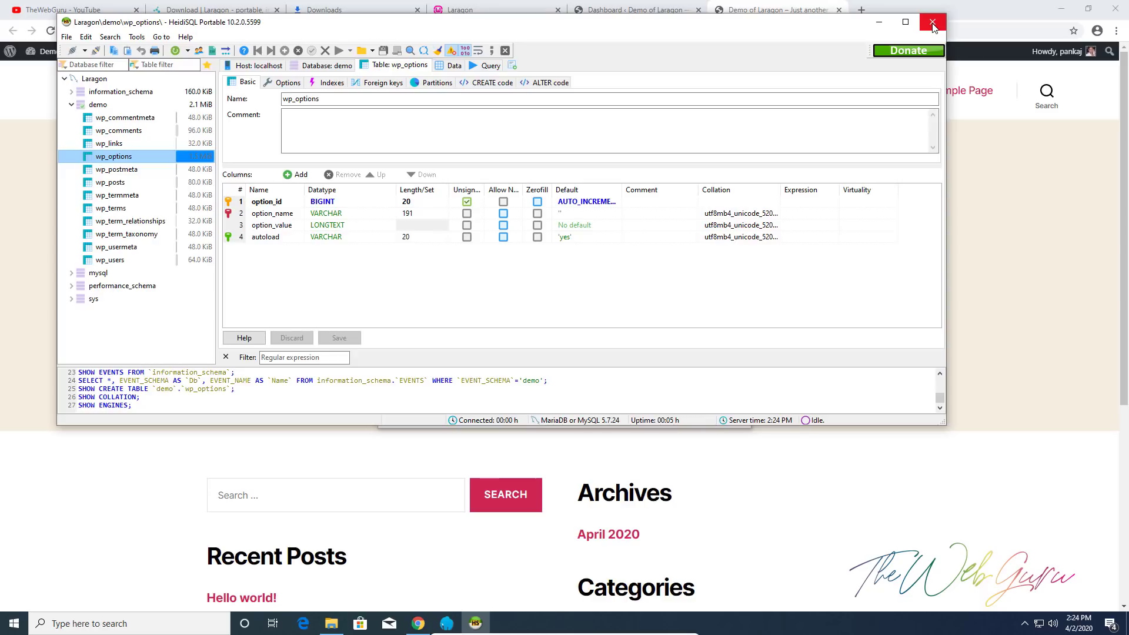
pyautogui.click(932, 27)
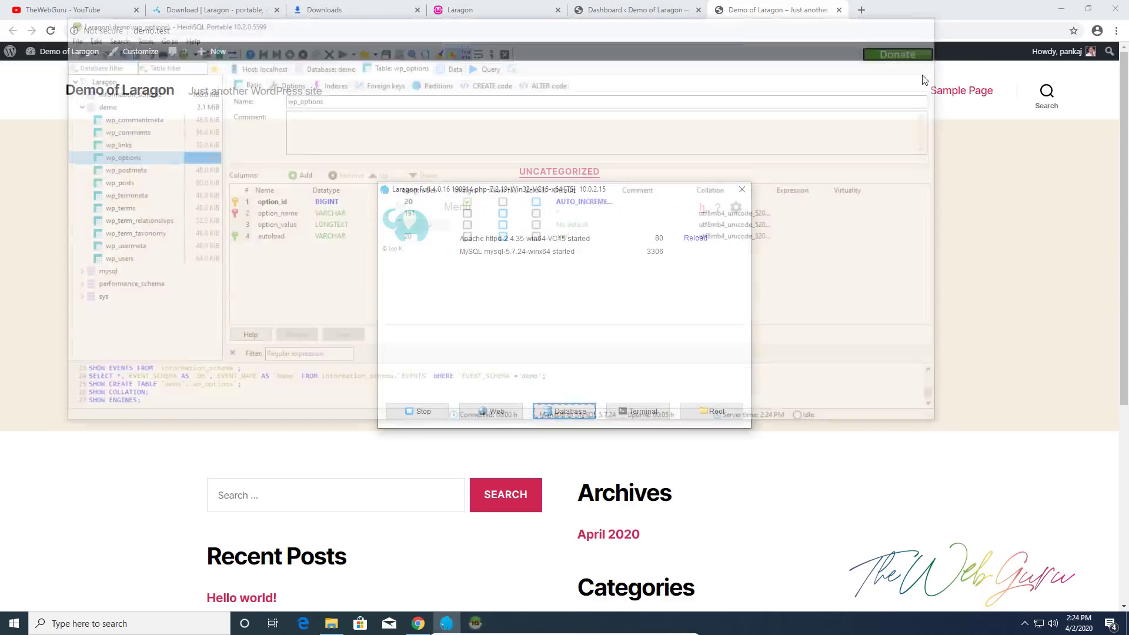
# Dismiss the Welcome panel and recheck Updates, confirming WordPress 5.4, plugins and themes are current
pyautogui.click(741, 190)
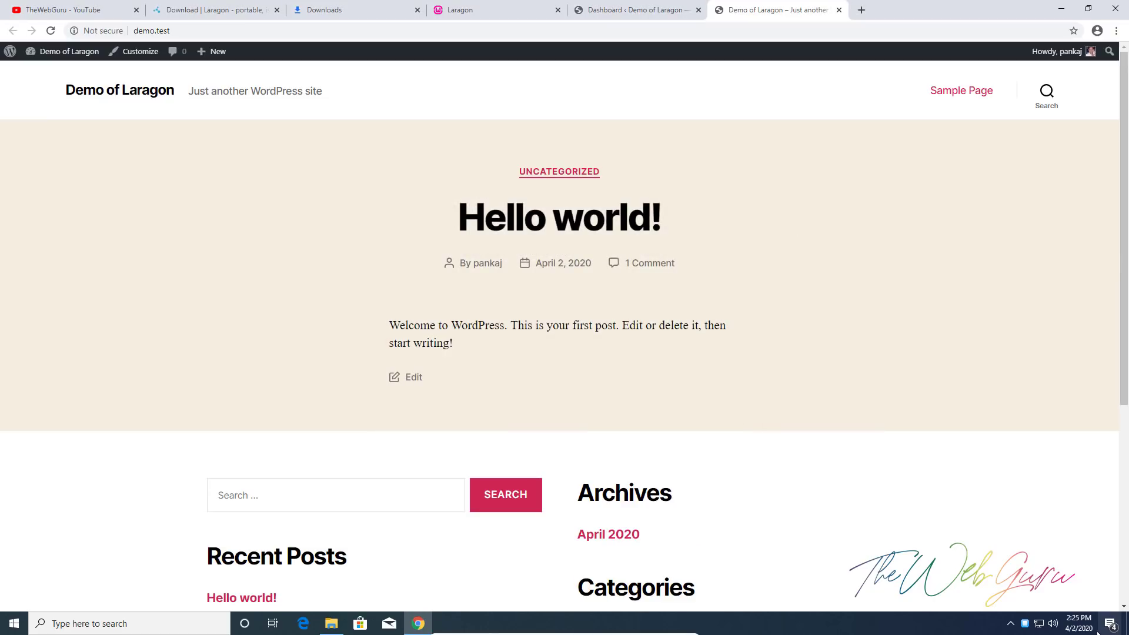
pyautogui.click(1024, 625)
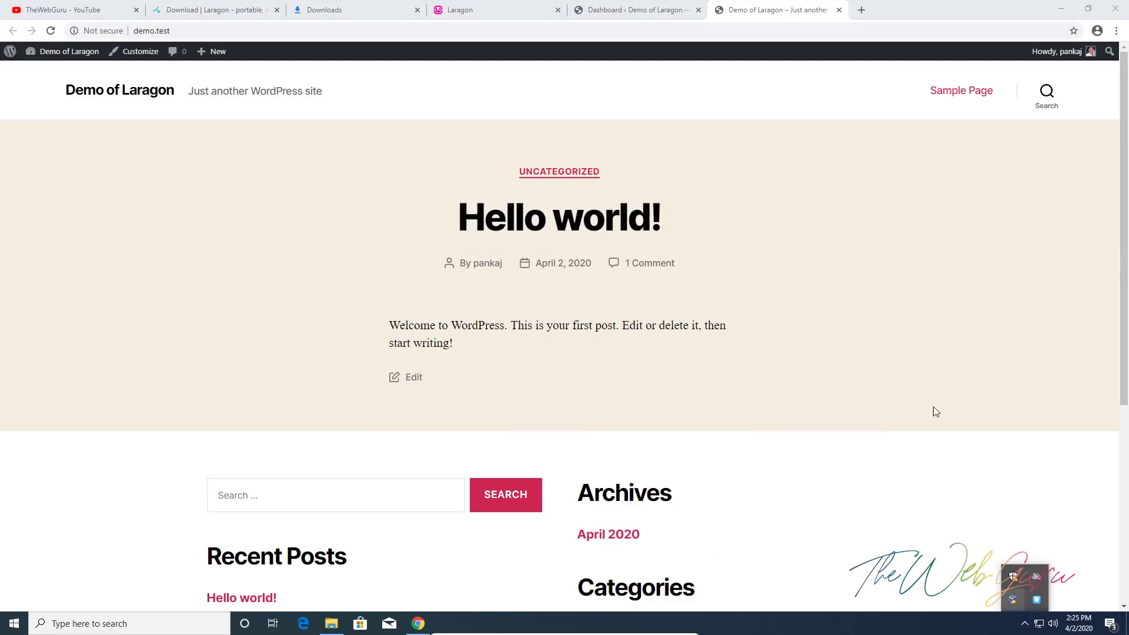
pyautogui.click(635, 10)
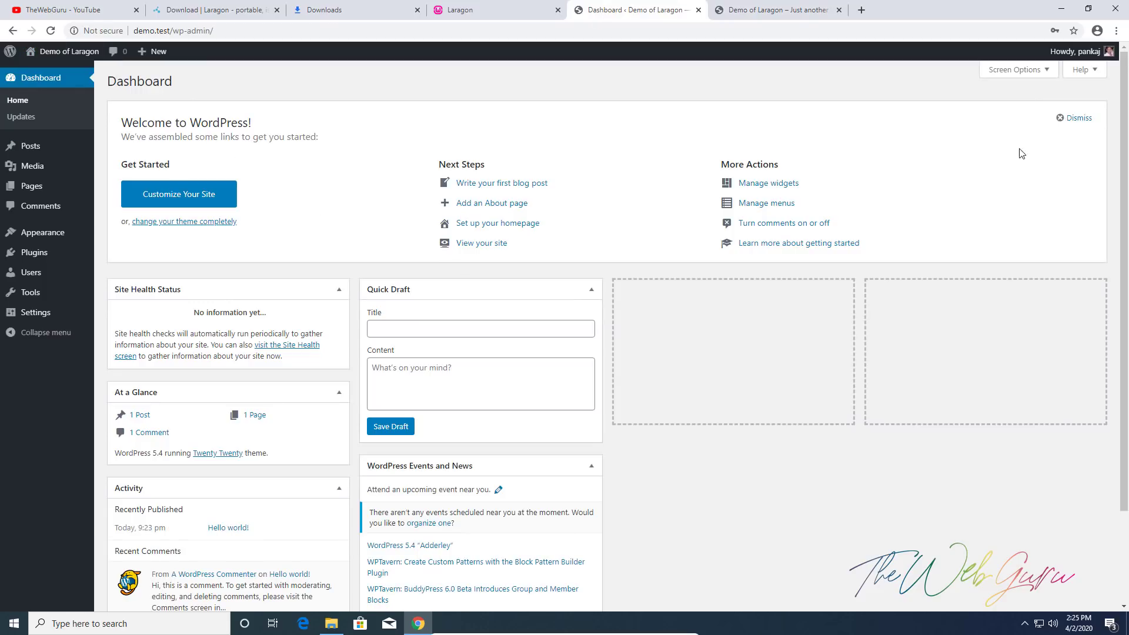
pyautogui.click(1076, 118)
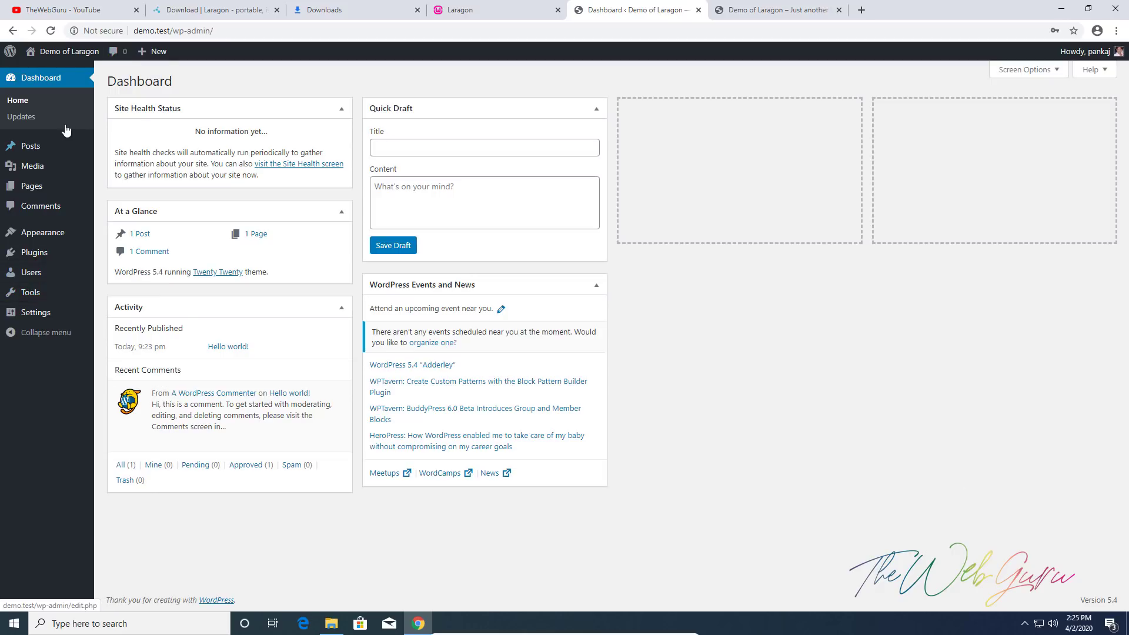
pyautogui.click(28, 113)
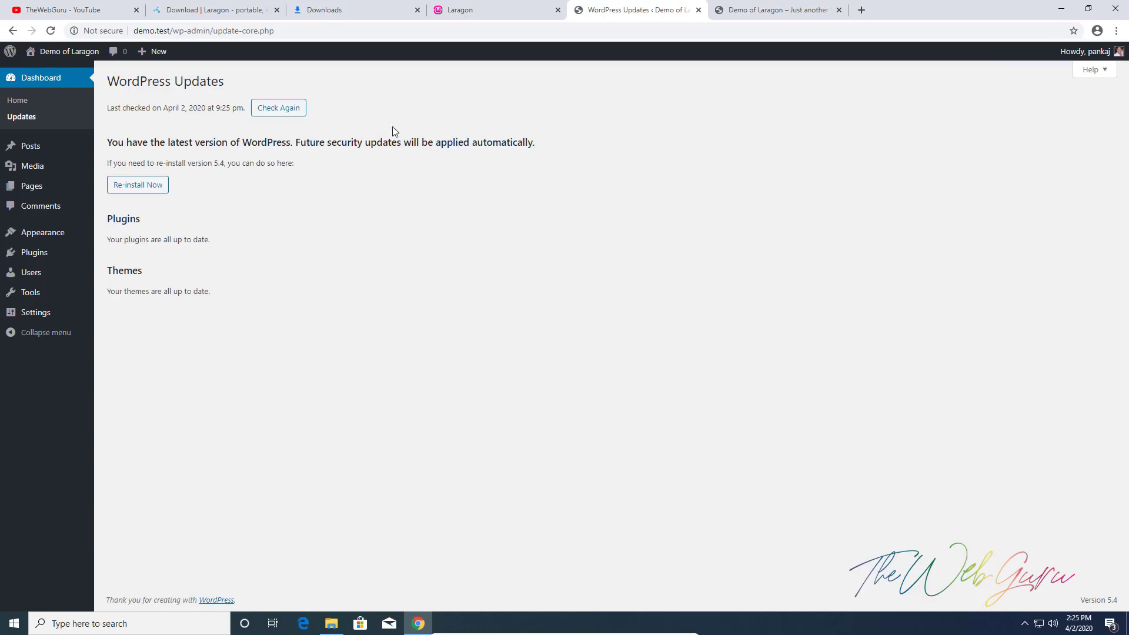
pyautogui.click(271, 113)
pyautogui.click(1024, 623)
pyautogui.rightClick(1038, 601)
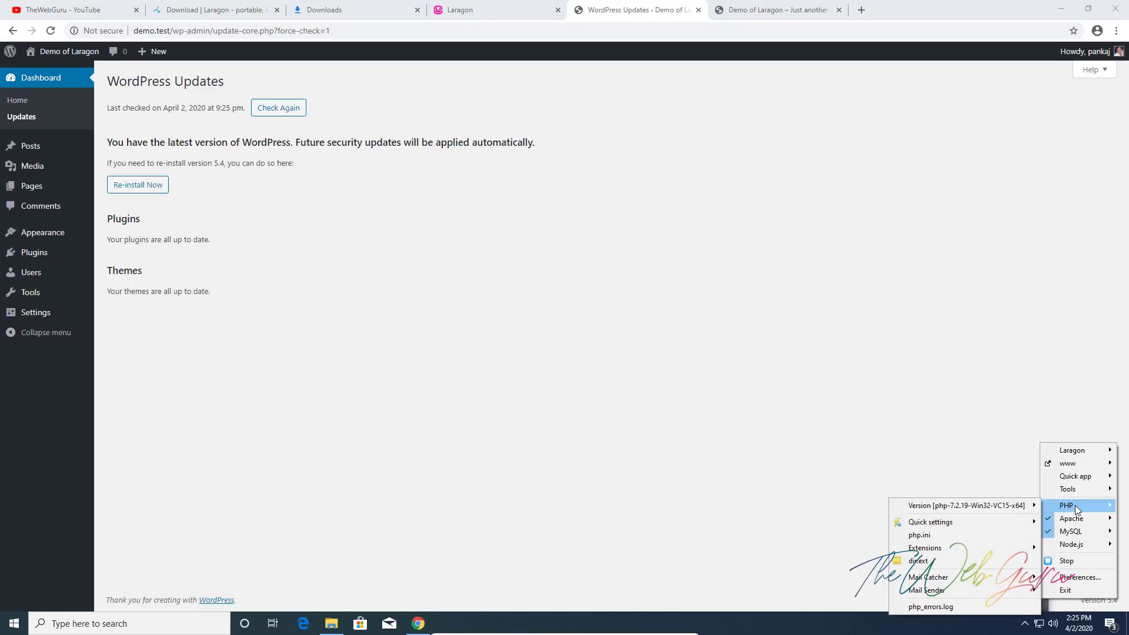
pyautogui.moveTo(1078, 536)
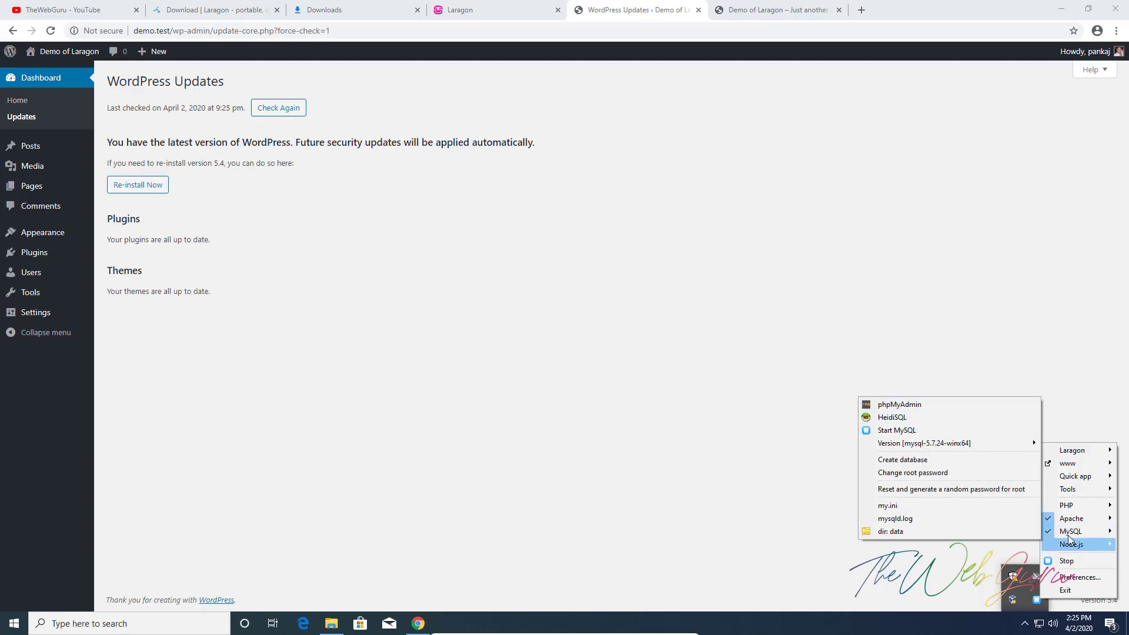
pyautogui.moveTo(1074, 509)
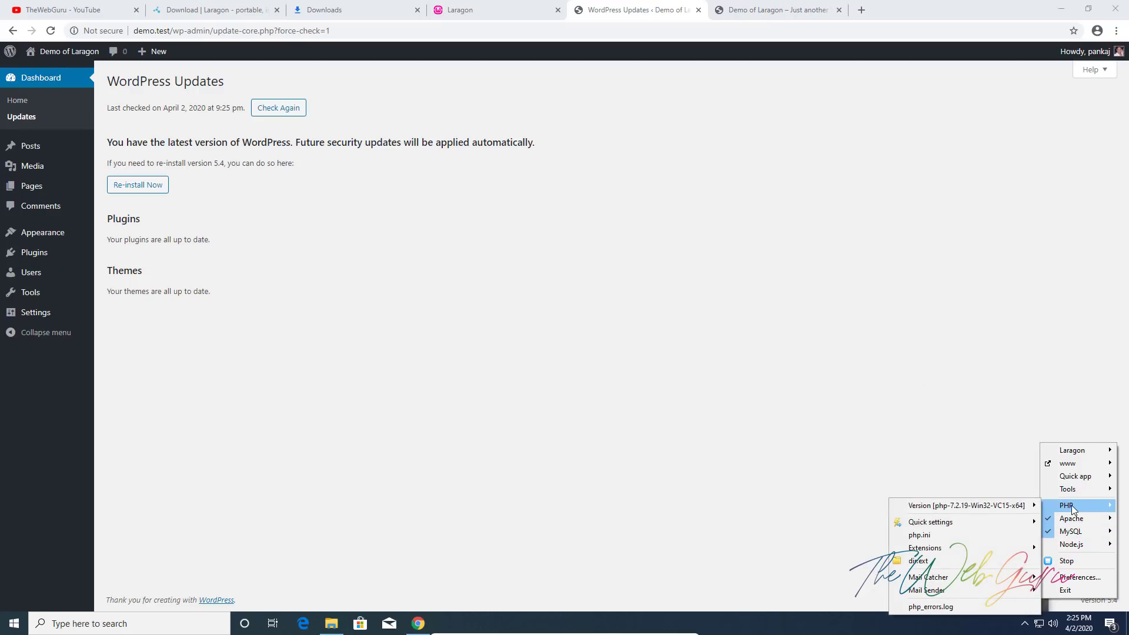
pyautogui.moveTo(947, 506)
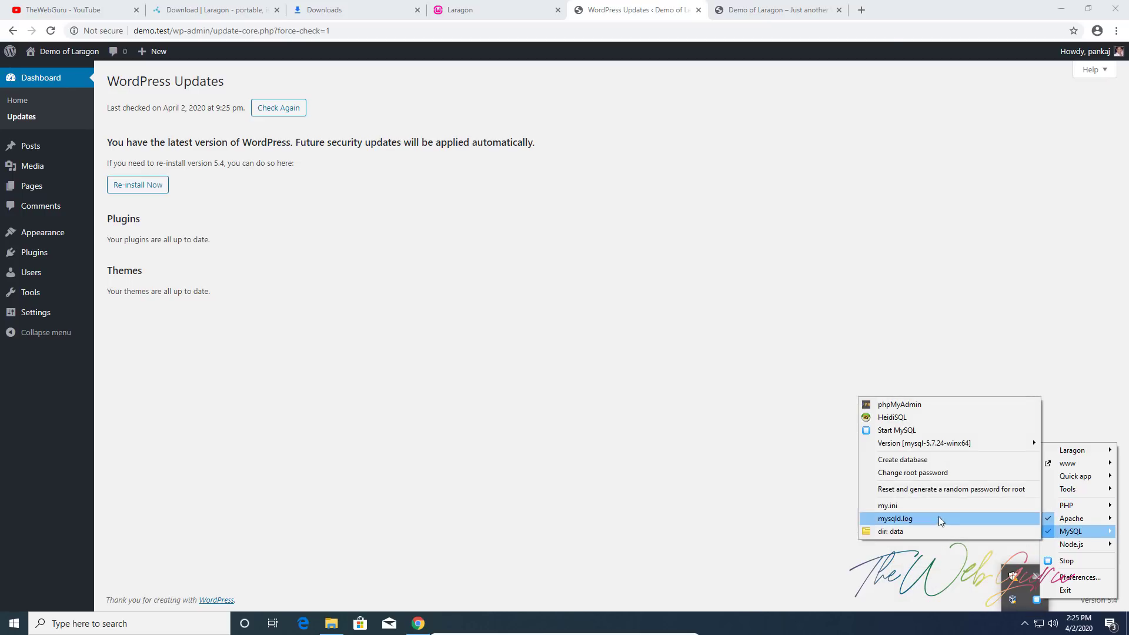
pyautogui.moveTo(951, 440)
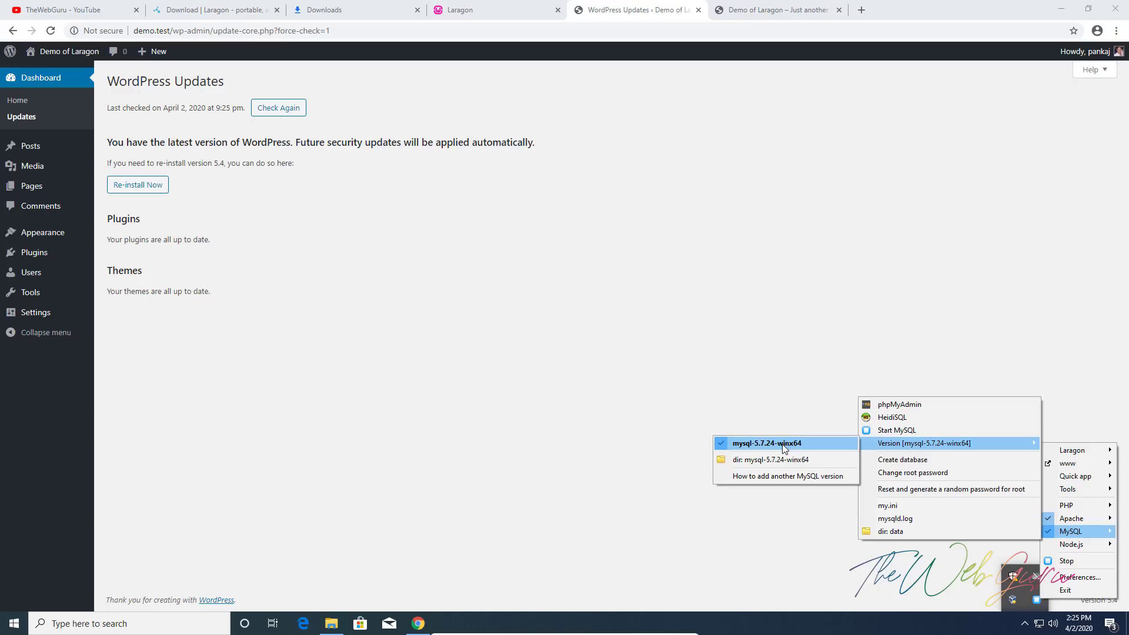
pyautogui.click(784, 447)
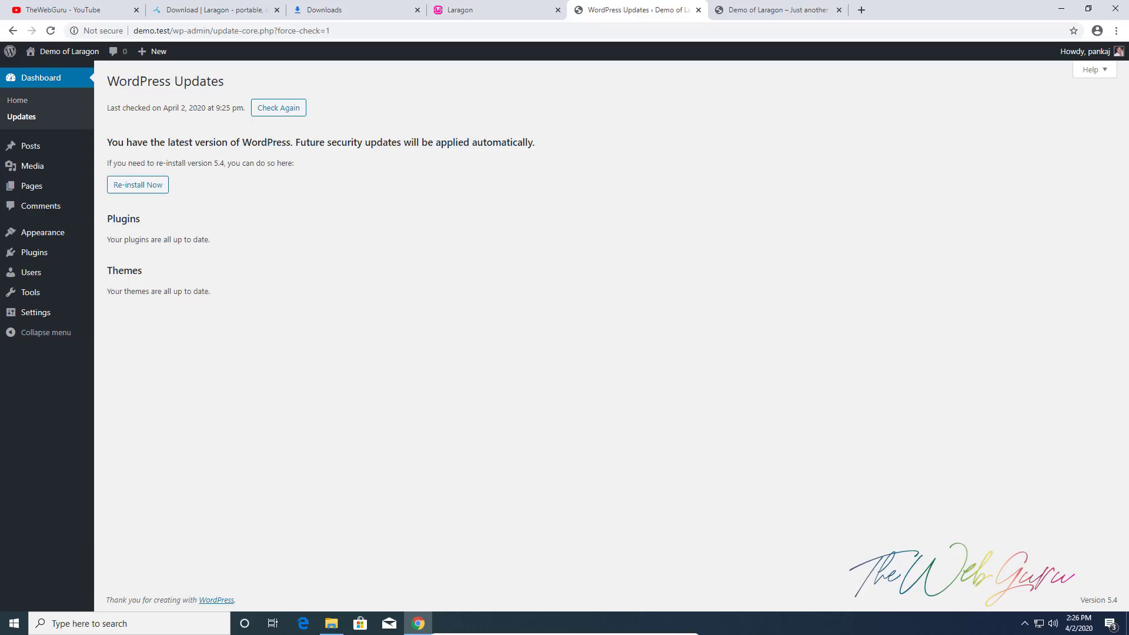
# Exit the virtual machine's full-screen mode with Right Ctrl+F
pyautogui.press('Control_R+f')
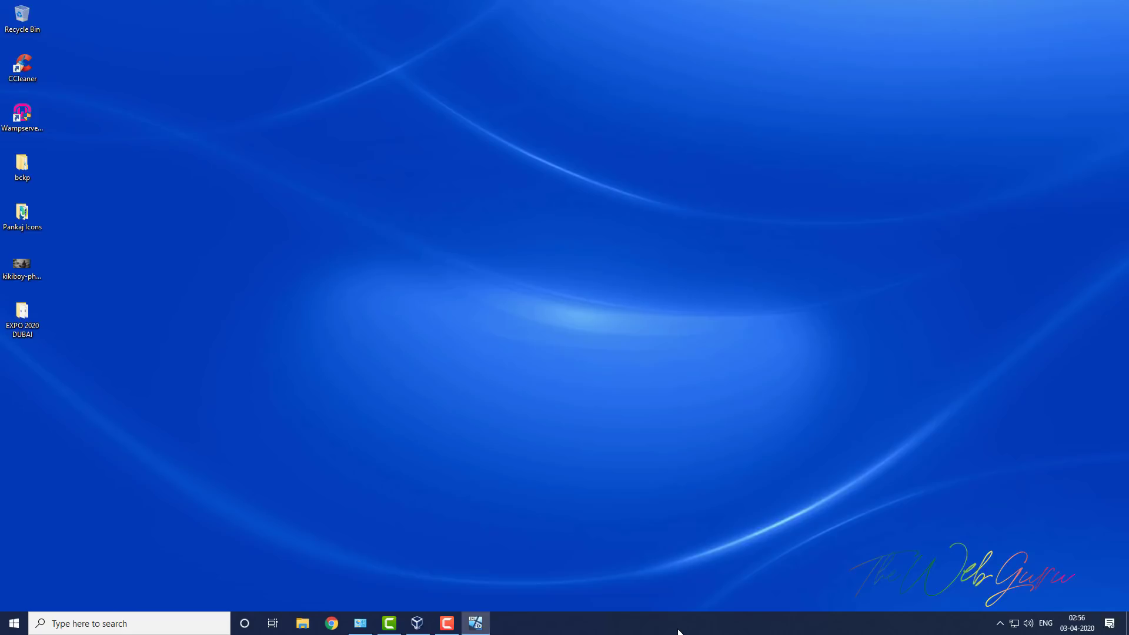